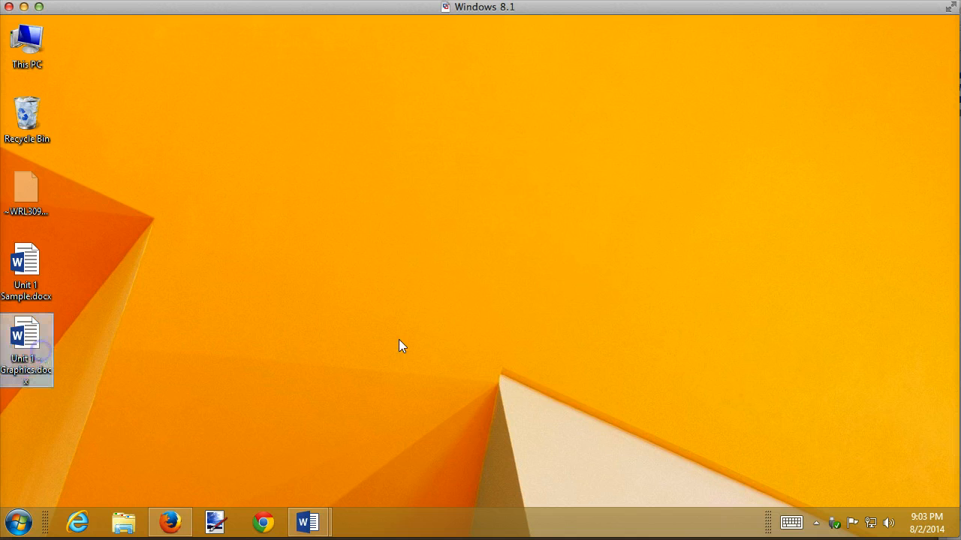
Open Unit 1 - Graphics.docx, look over the evaluation form's requirements, and close it
double_click(31, 334)
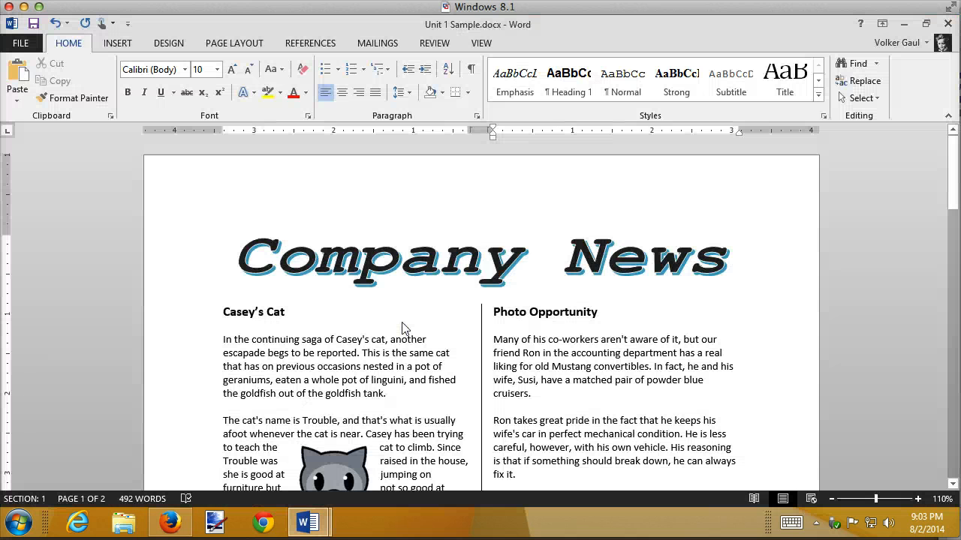
left_click(904, 24)
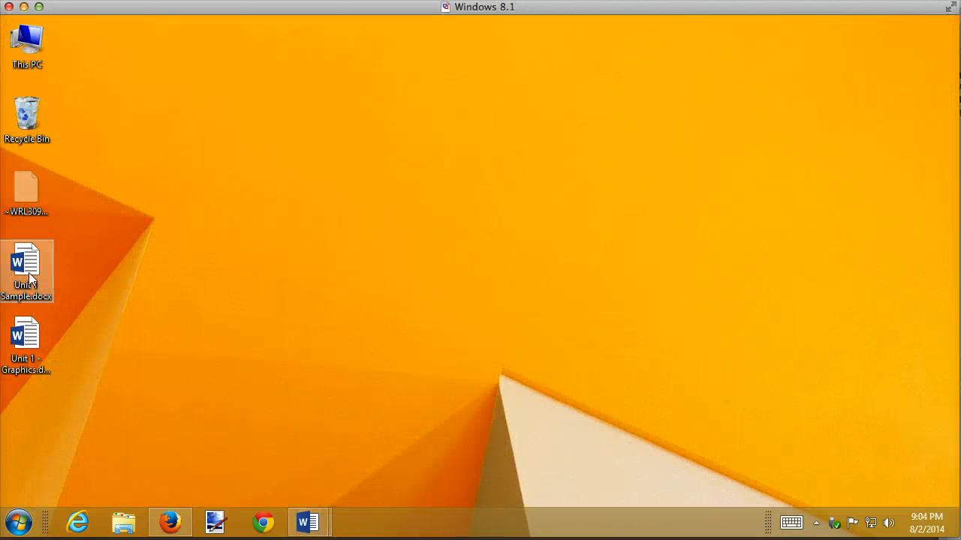
double_click(24, 331)
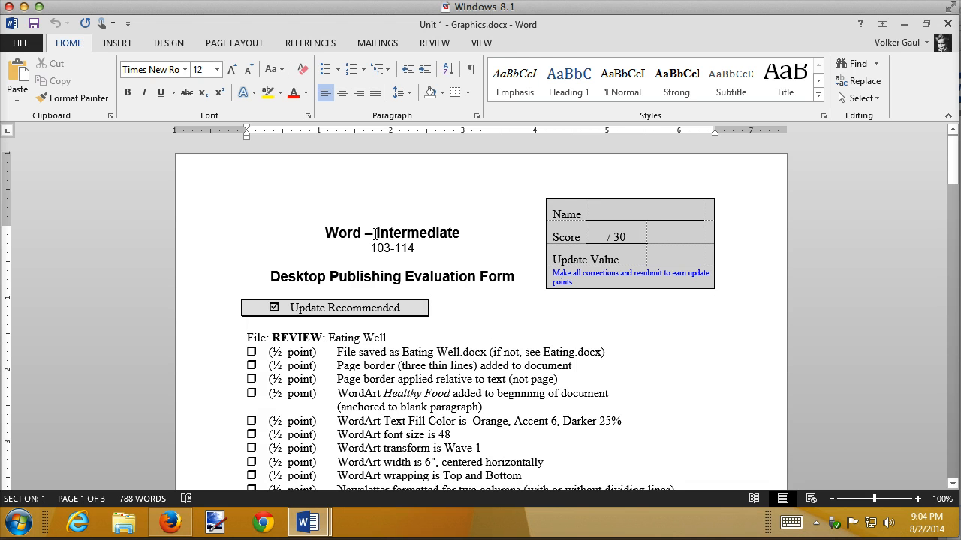
left_click(948, 26)
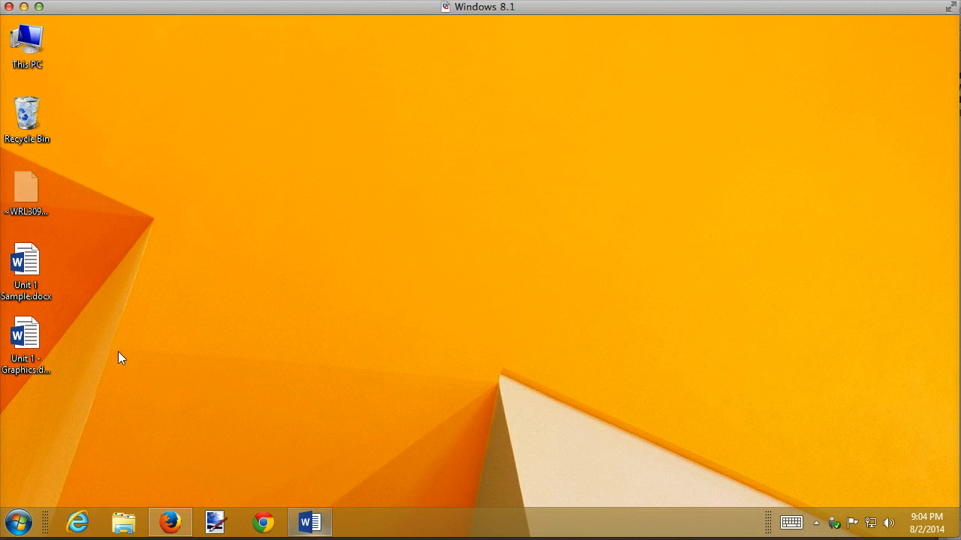
Return to Unit 1 Sample.docx and insert a Whisp Sidebar text box with the cursor on the blank line below the Spring Romance article
left_click(328, 526)
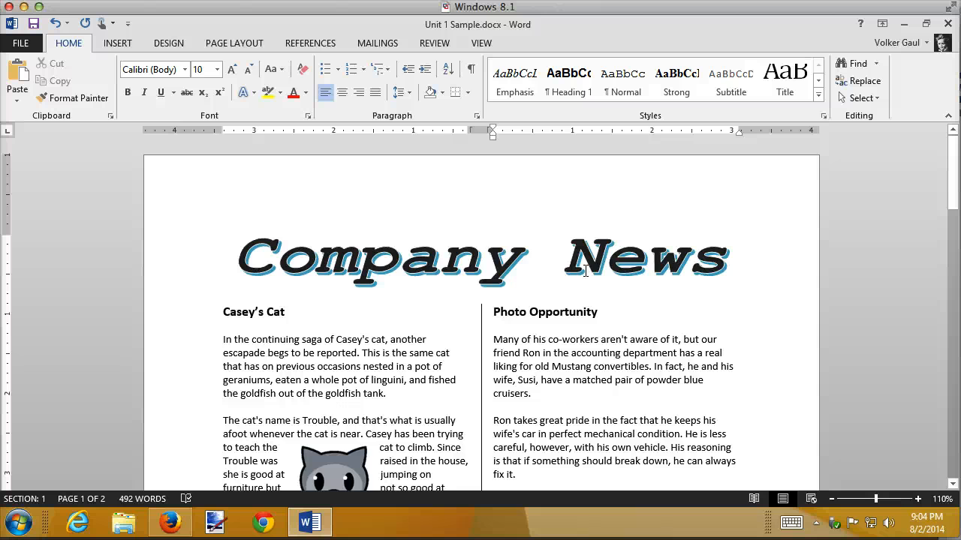
scroll(586, 271, "down", 10)
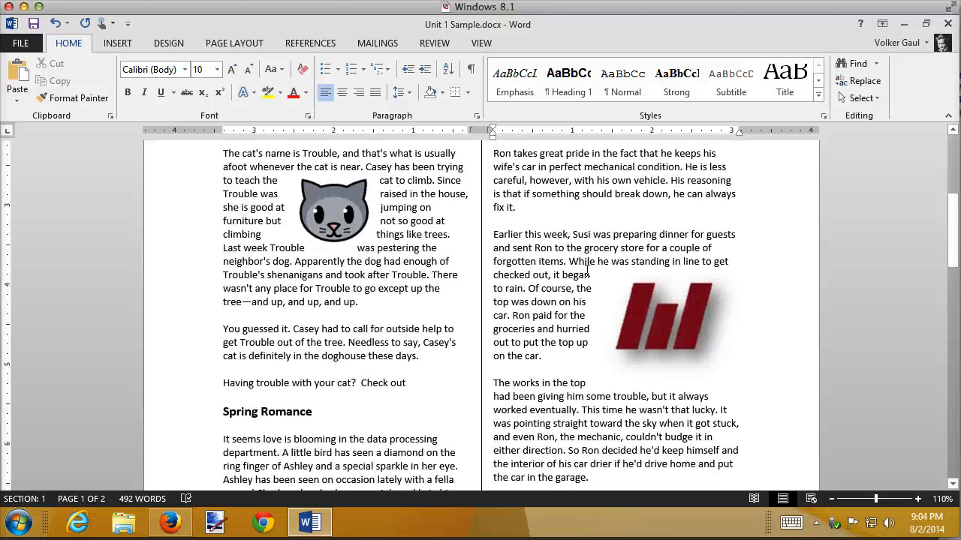
scroll(587, 271, "down", 2)
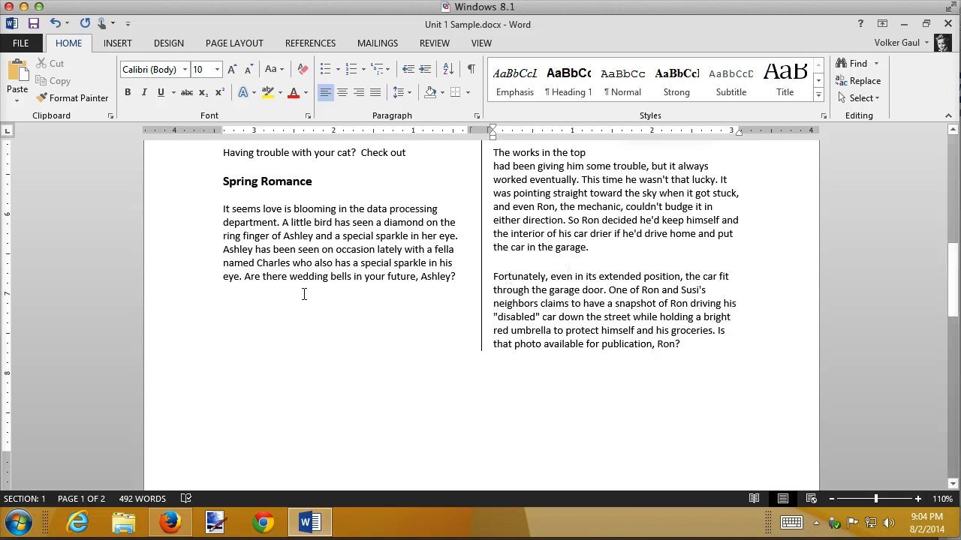
left_click(228, 297)
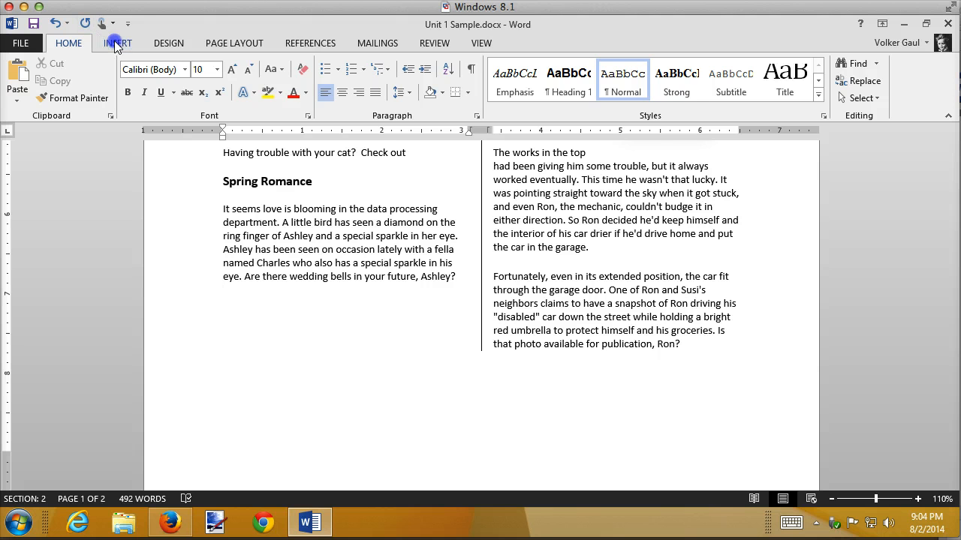
left_click(116, 44)
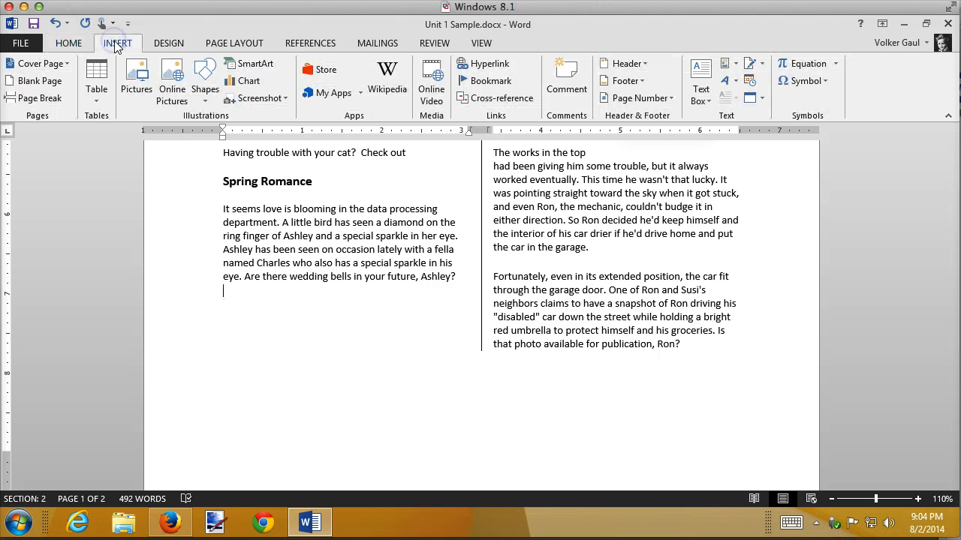
left_click(700, 89)
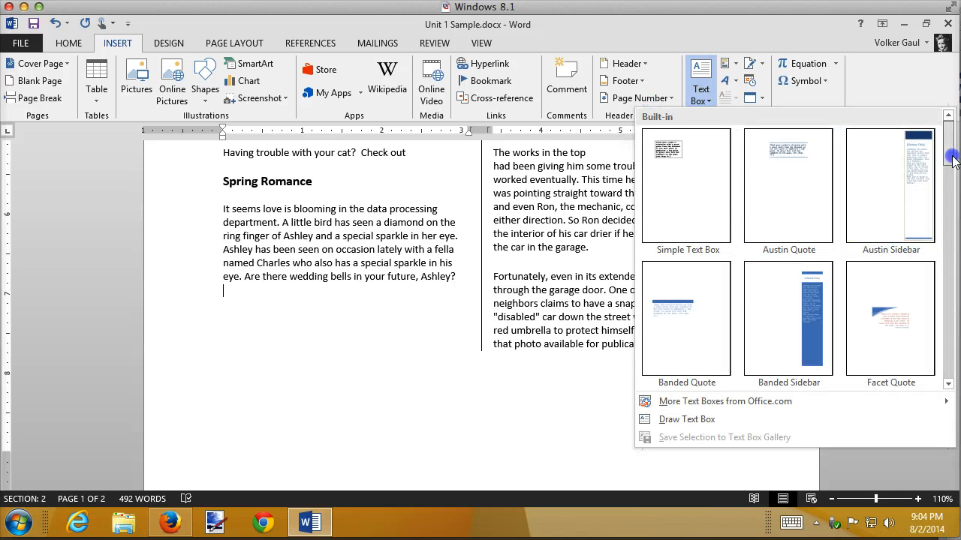
left_click_drag(952, 159, 951, 369)
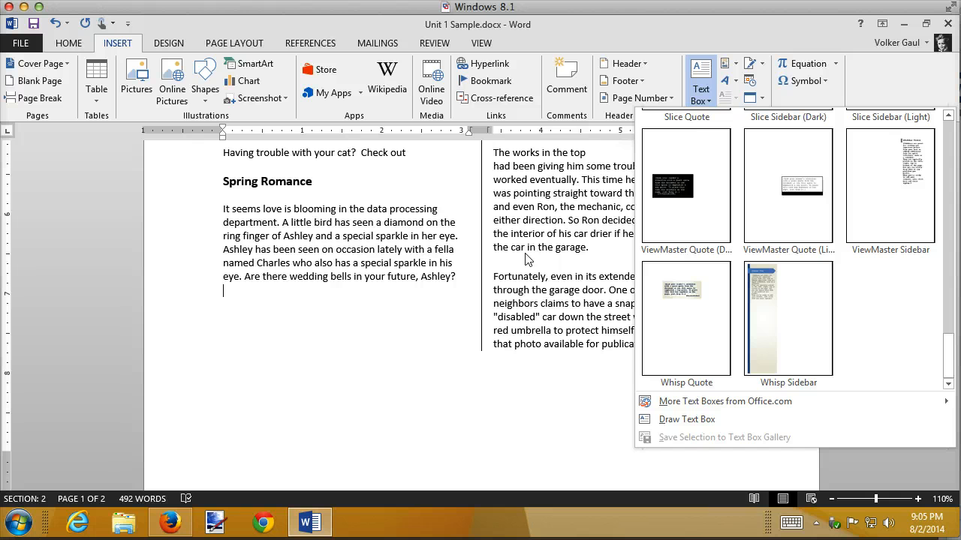
left_click(787, 311)
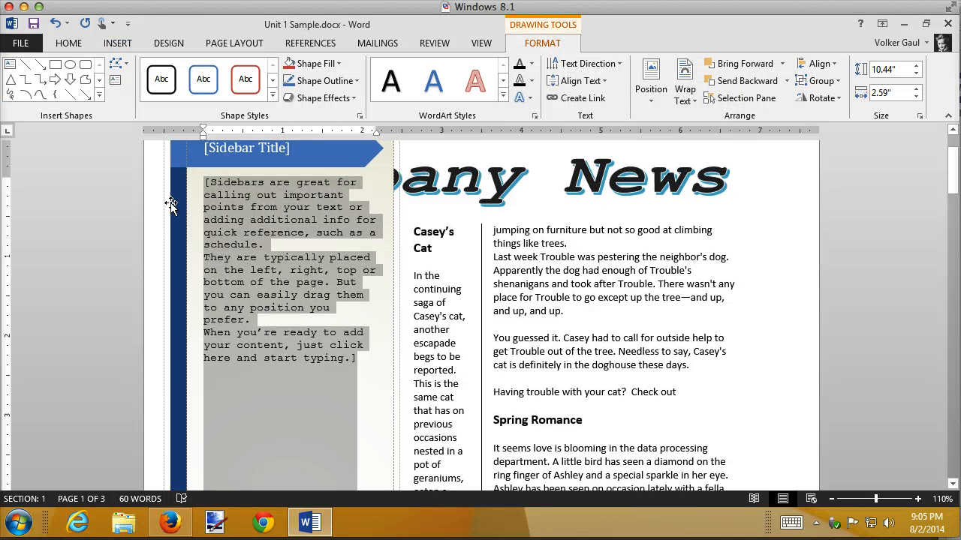
Select the whole sidebar group and set its height to 2"
scroll(601, 284, "down", 7, "ctrl")
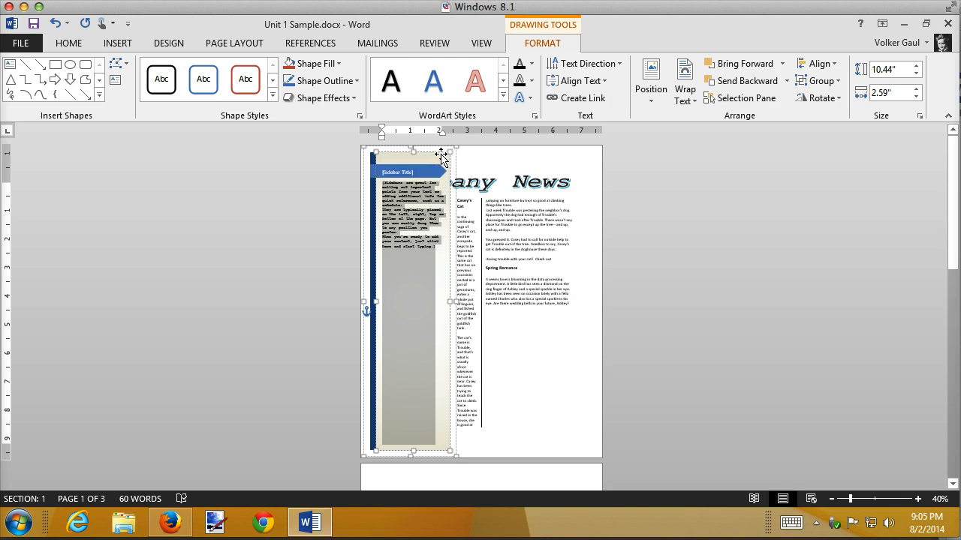
left_click(365, 174)
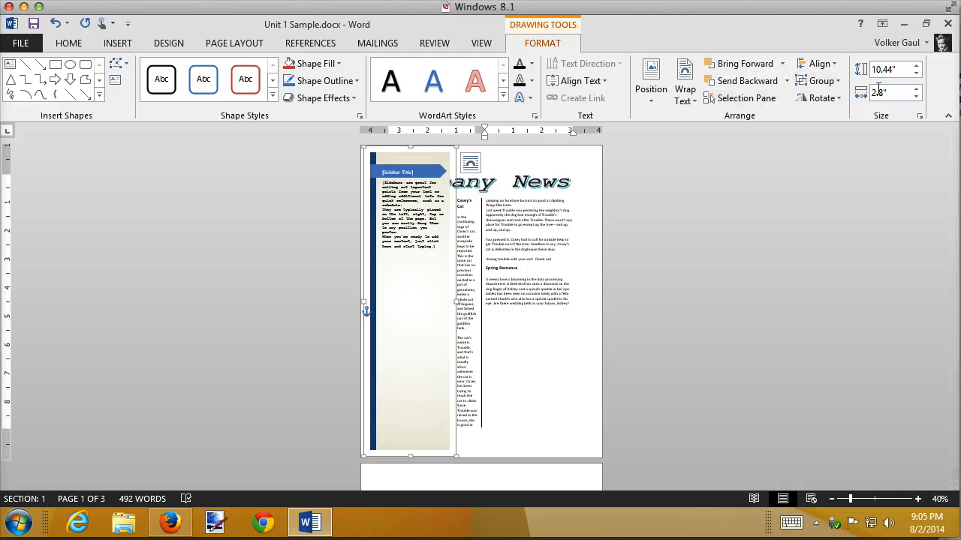
left_click(903, 70)
type("2")
key("Return")
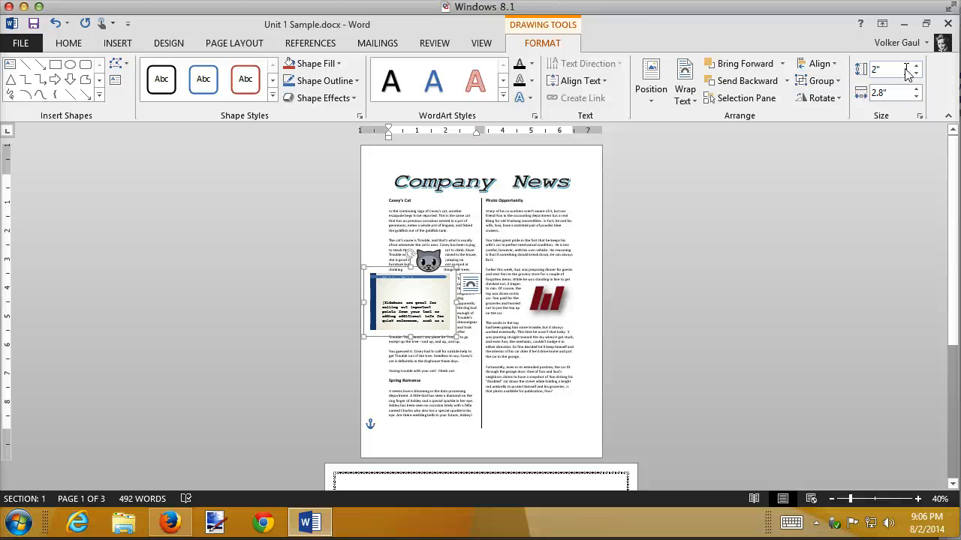
Stretch the blue title banner inside the sidebar to about 0.32" tall so the title fits
scroll(465, 366, "up", 5, "ctrl")
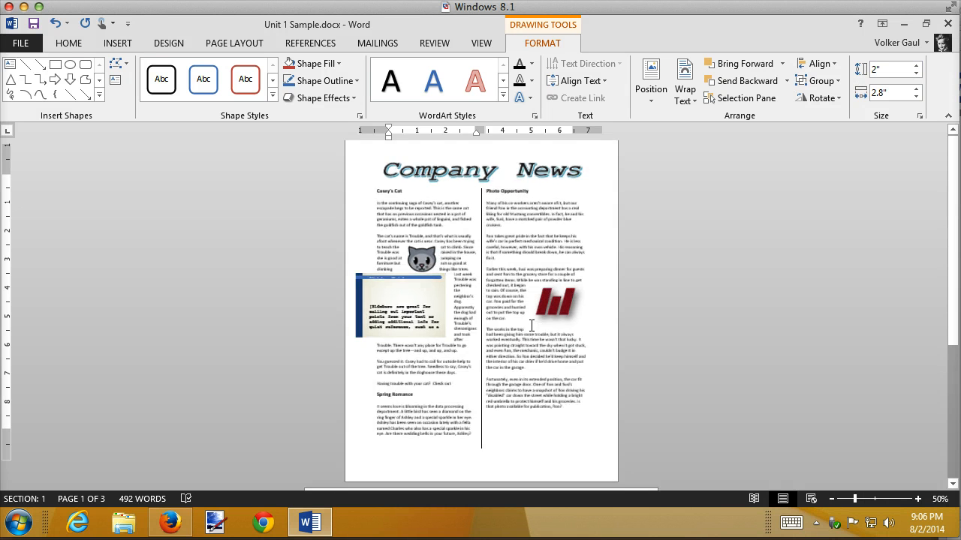
scroll(532, 325, "up", 1, "ctrl")
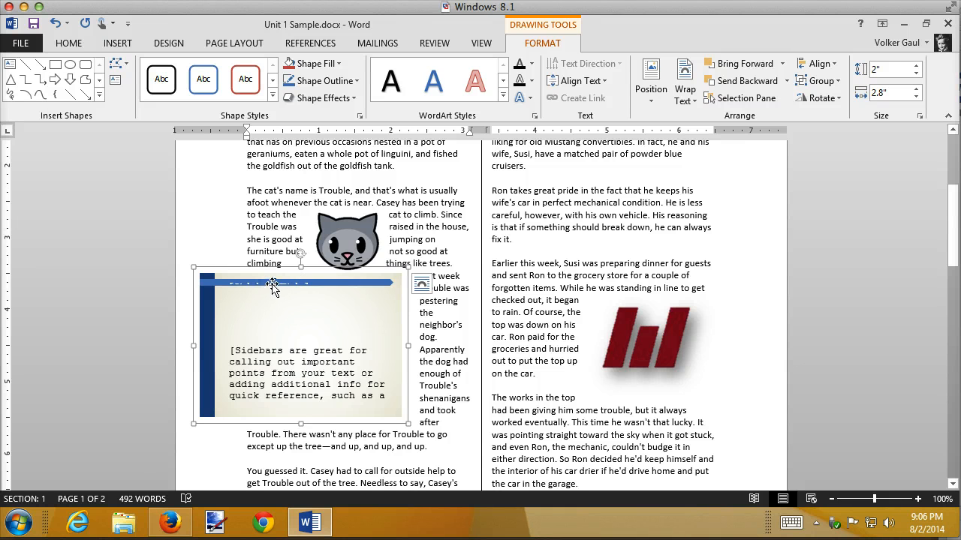
left_click(273, 283)
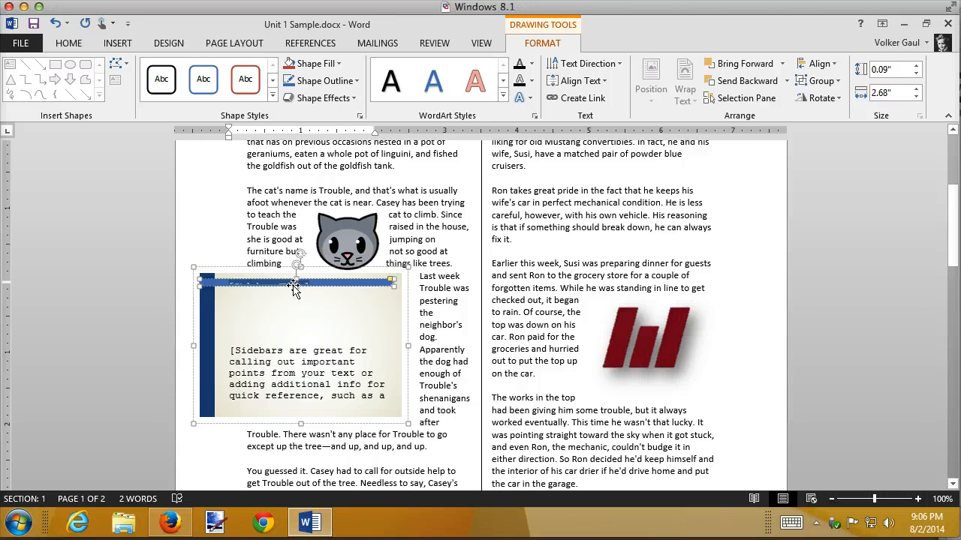
left_click_drag(294, 287, 295, 303)
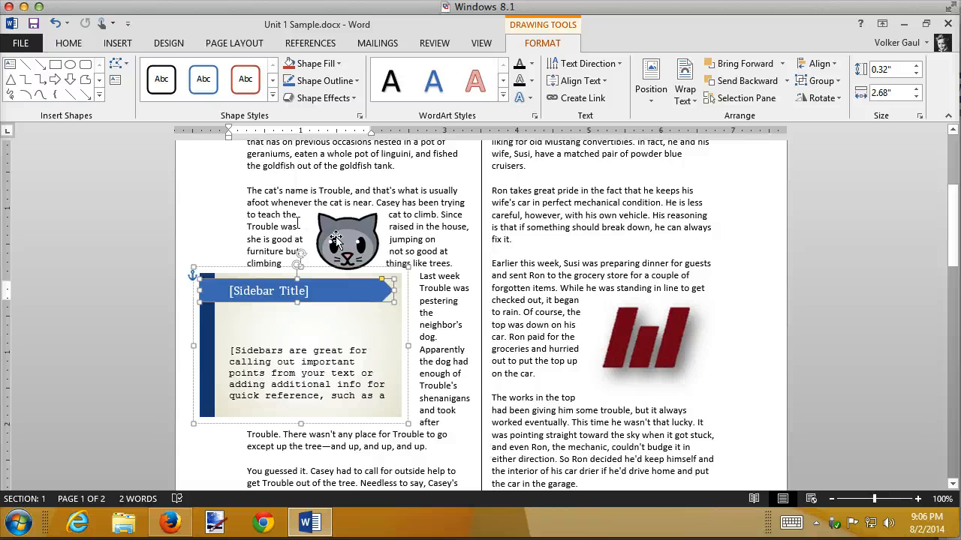
scroll(467, 270, "up", 5)
scroll(466, 270, "down", 7)
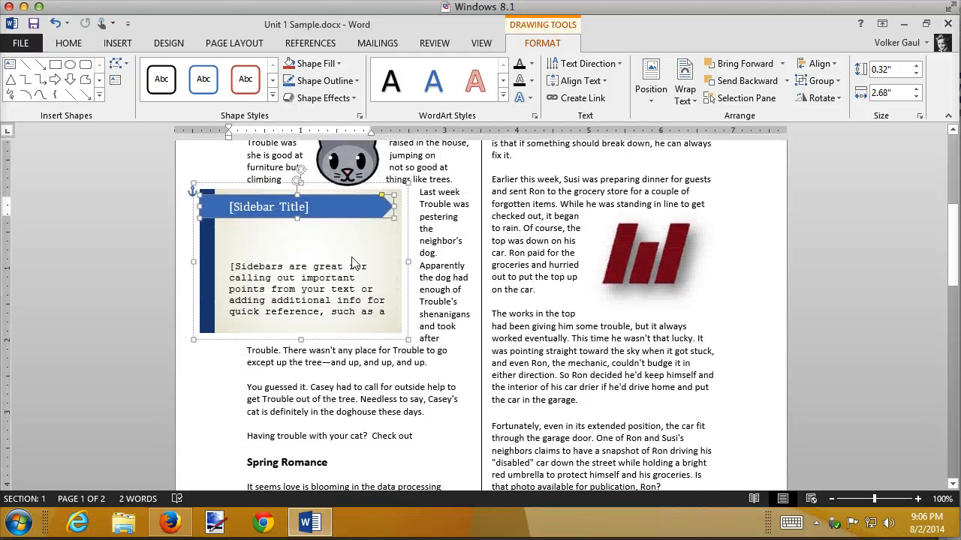
Select the whole sidebar group and move it down into the Spring Romance article
left_click(367, 255)
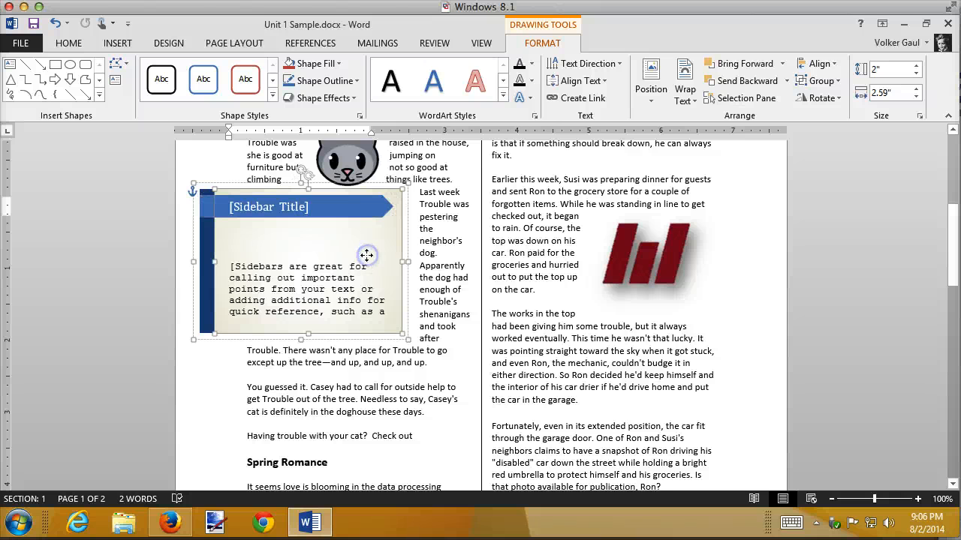
left_click(408, 252)
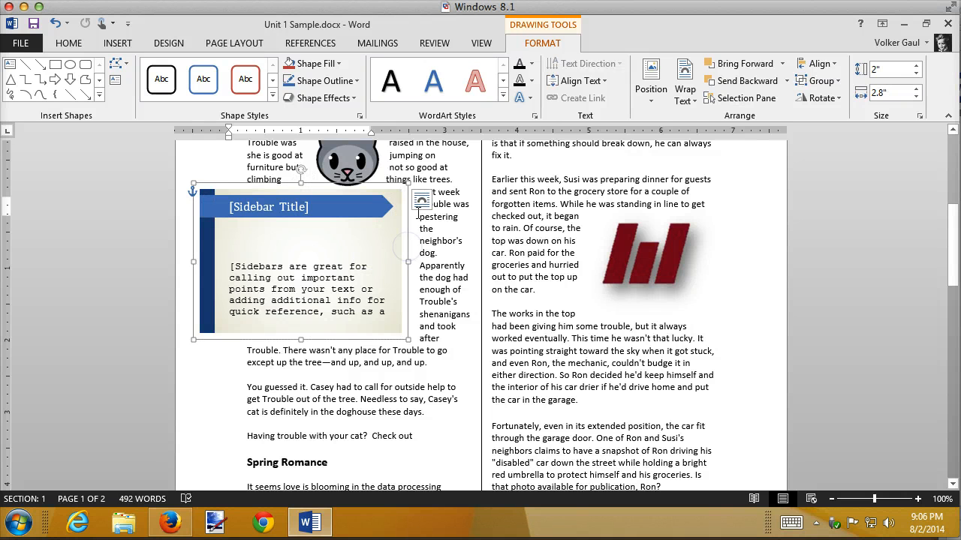
left_click(423, 203)
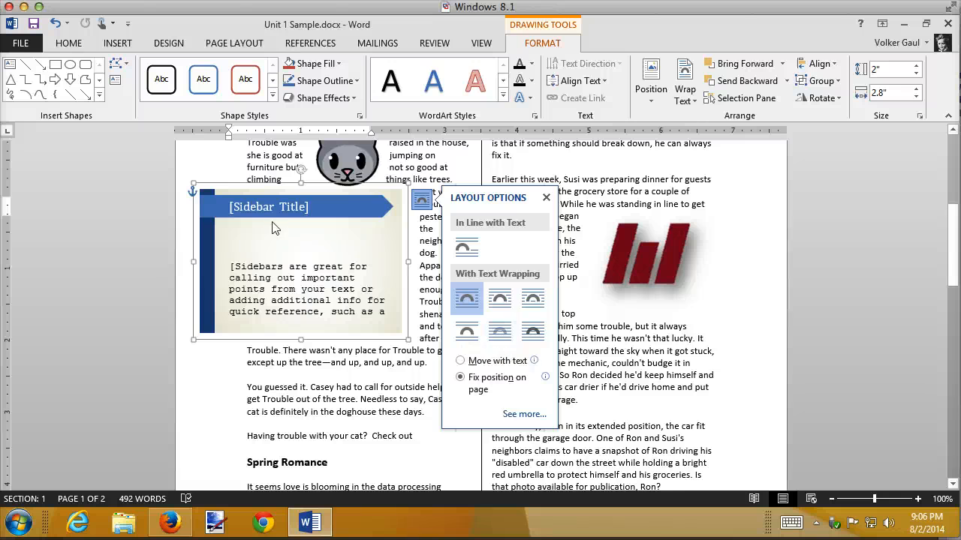
scroll(350, 377, "down", 4)
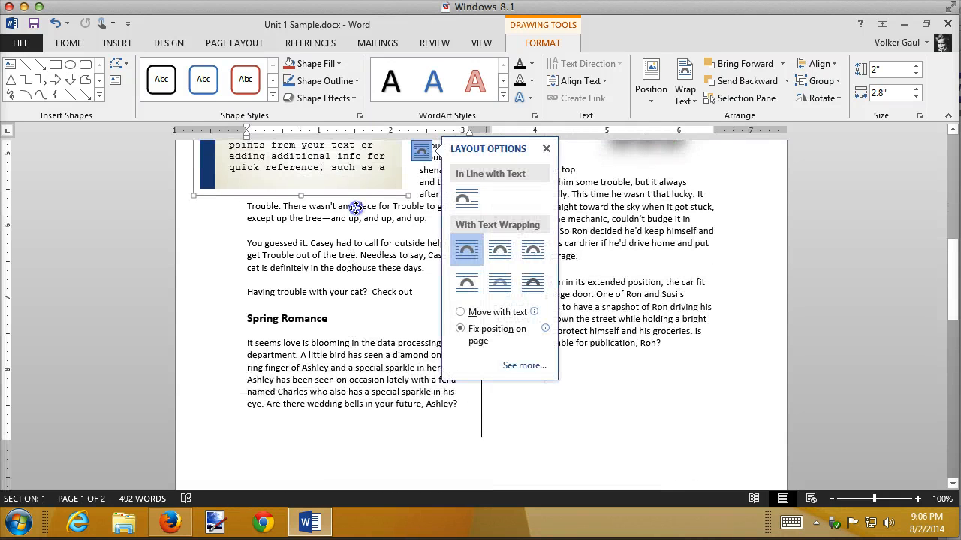
left_click_drag(354, 197, 372, 385)
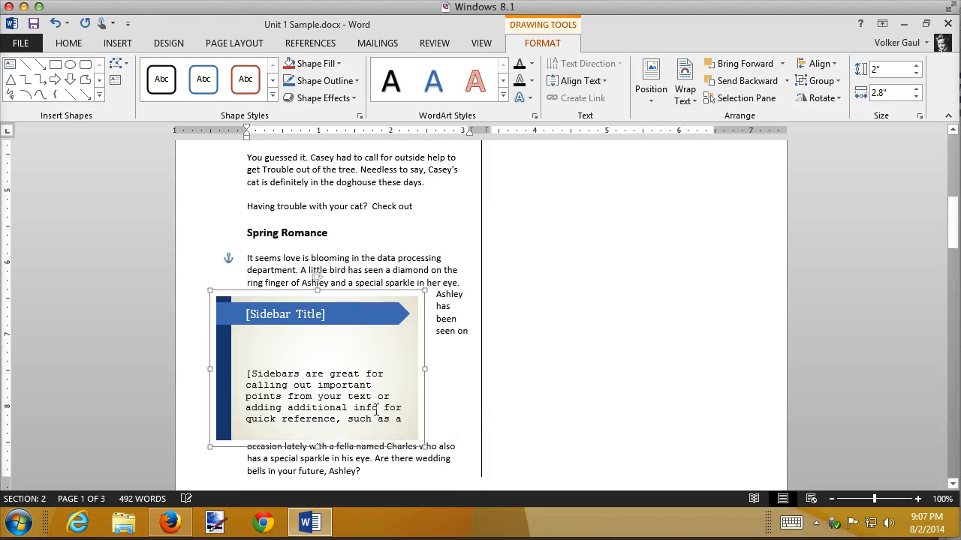
Nudge the sidebar slightly right and down until it sits just below the last line of the Spring Romance article
key("Right")
key("Right")
key("Right")
key("Right")
key("Right")
key("Right")
key("Right")
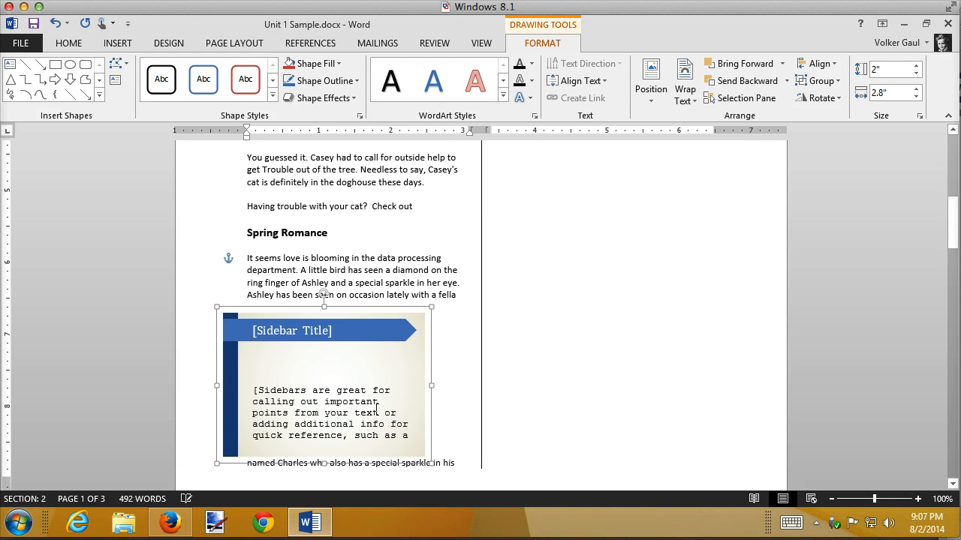
key("Down")
key("Down")
key("Down")
key("Down")
key("Down")
key("Down")
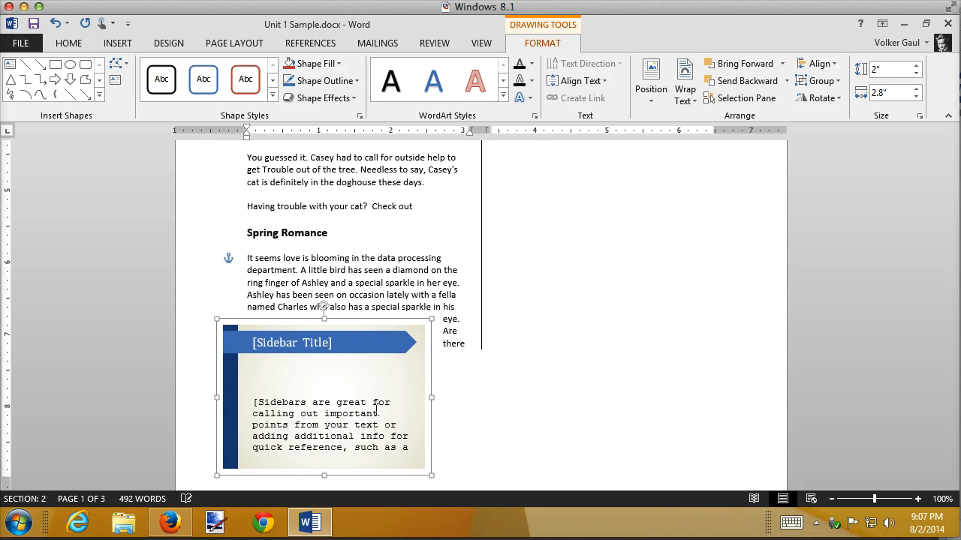
key("Down")
key("Down")
key("Down")
key("Down")
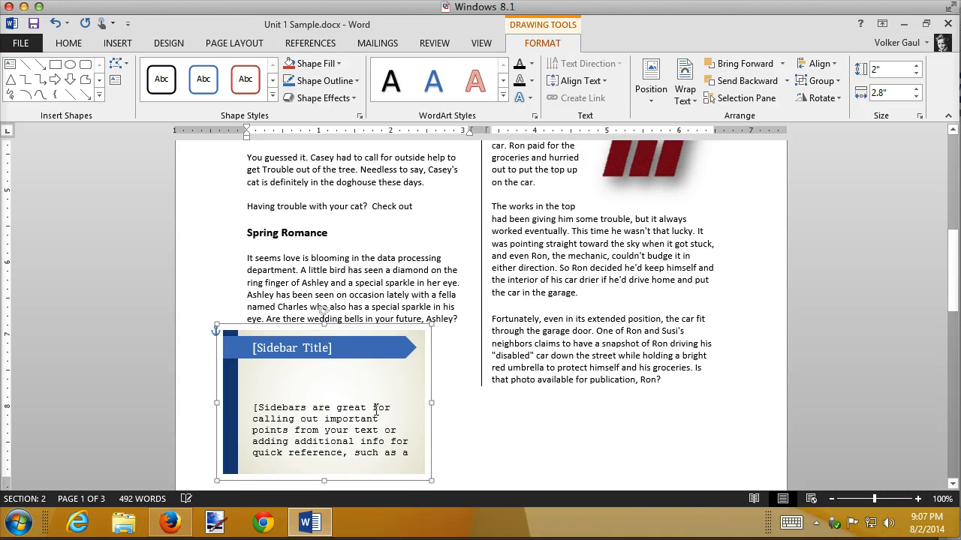
Nudge the sidebar right until its outer frame starts near the left edge of the first column's text
key("Right")
key("Right")
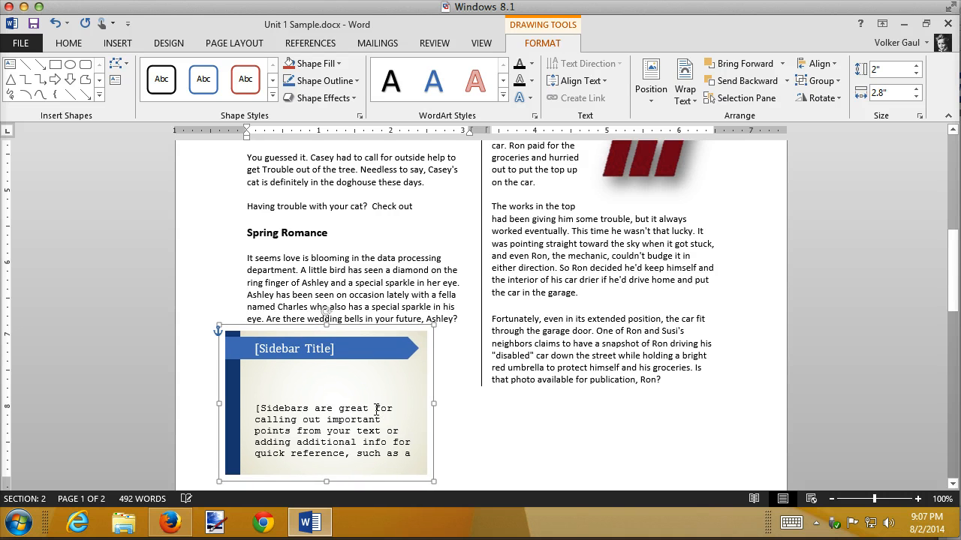
key("Right")
key("Right")
key("Right")
key("Right")
key("Left")
key("Left")
key("Left")
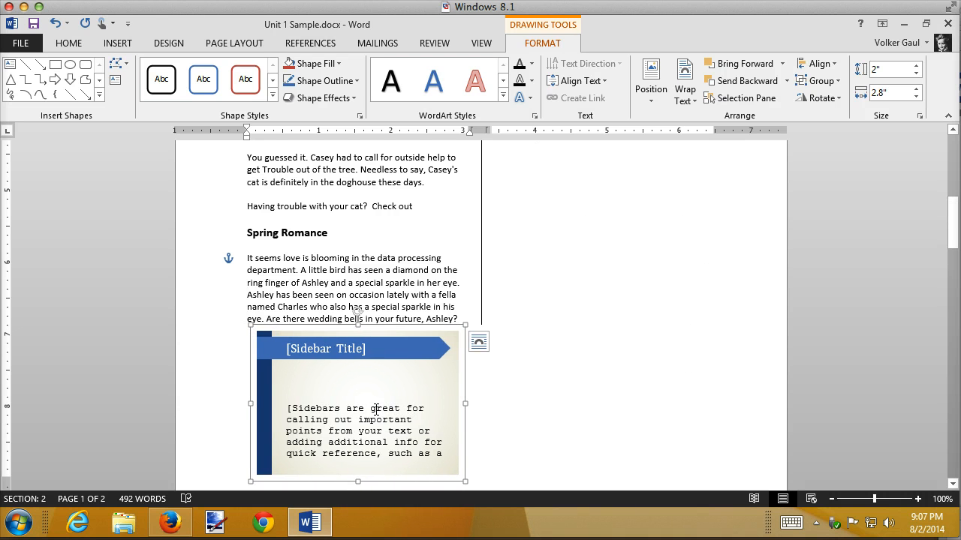
Nudge the sidebar left until its blue side strip lines up with the left edge of the first column's text
scroll(376, 409, "up", 10)
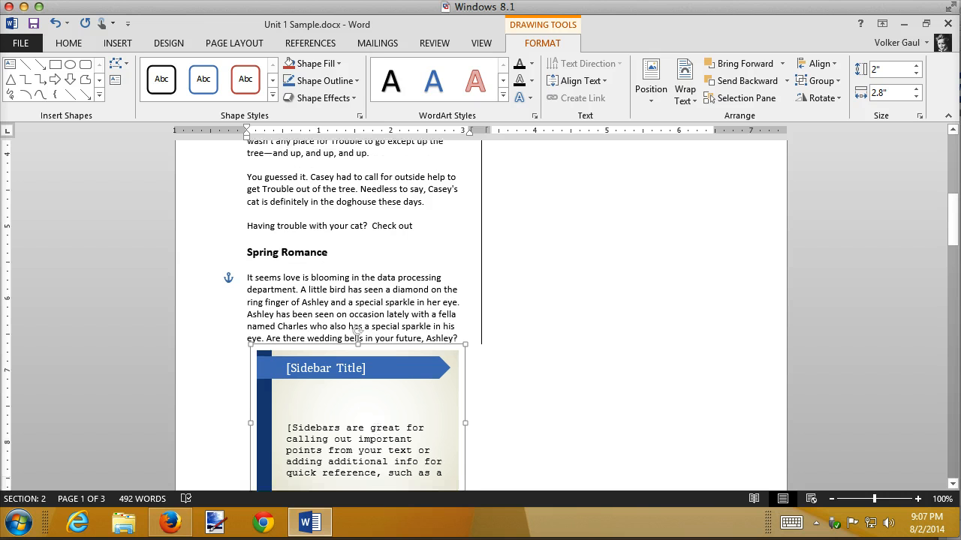
scroll(376, 409, "down", 10)
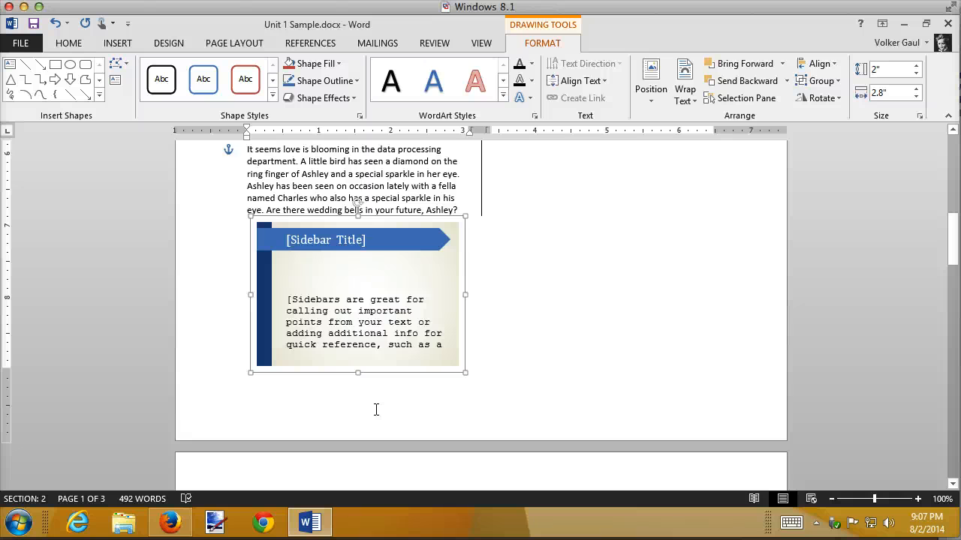
key("Left")
key("Left")
key("Left")
key("Left")
key("Left")
key("Left")
key("Left")
key("Left")
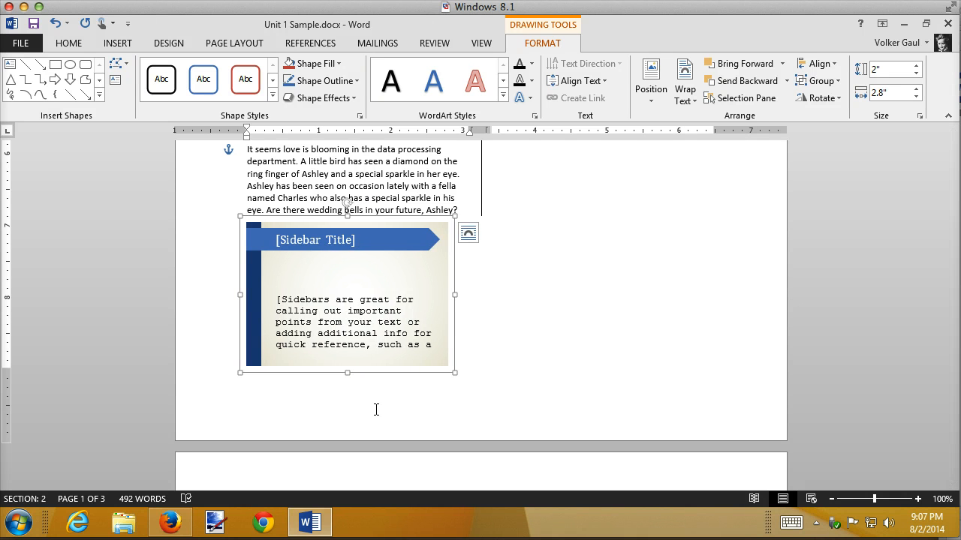
Nudge the sidebar further left in fine increments until the second column's article flows back onto page 1
scroll(376, 410, "up", 12)
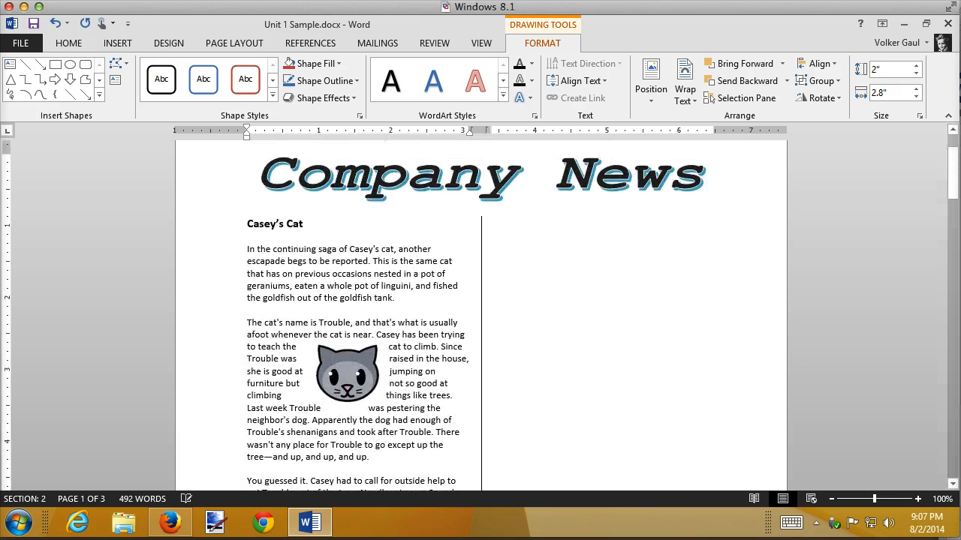
scroll(506, 385, "down", 7)
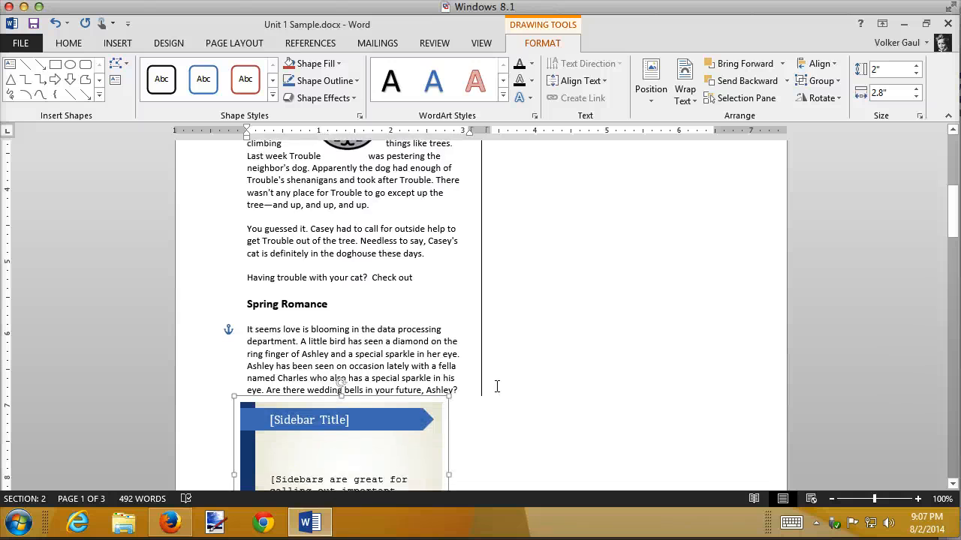
key("ctrl+Left")
key("ctrl+Left")
key("ctrl+Left")
key("ctrl+Left")
key("ctrl+Left")
key("ctrl+Left")
key("ctrl+Left")
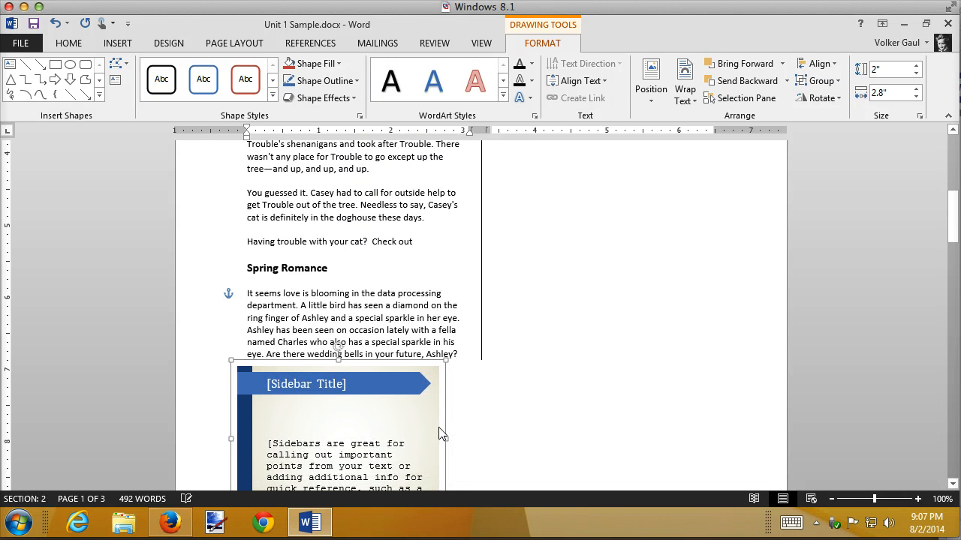
key("ctrl+Left")
key("ctrl+Left")
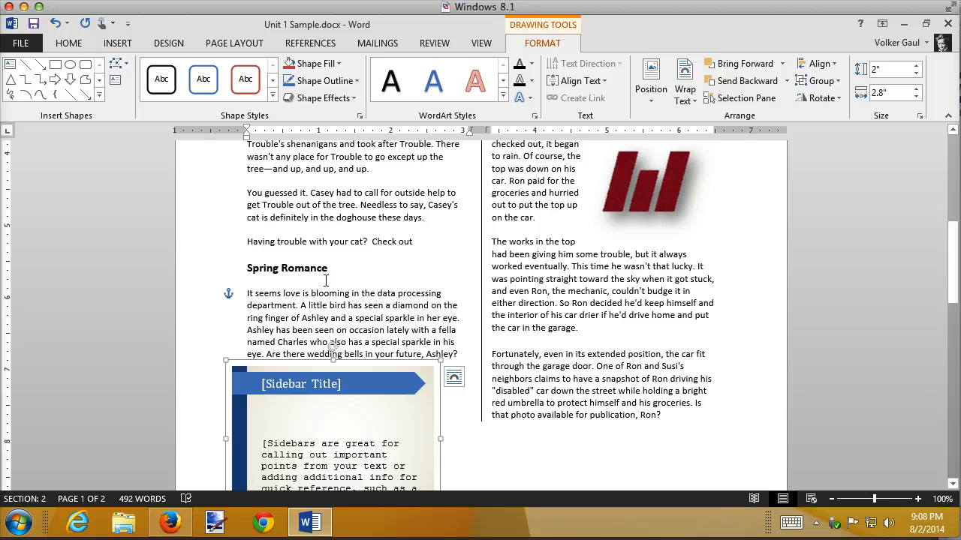
Replace the sidebar's title placeholder with "Hmmmmmm..."
left_click(291, 384)
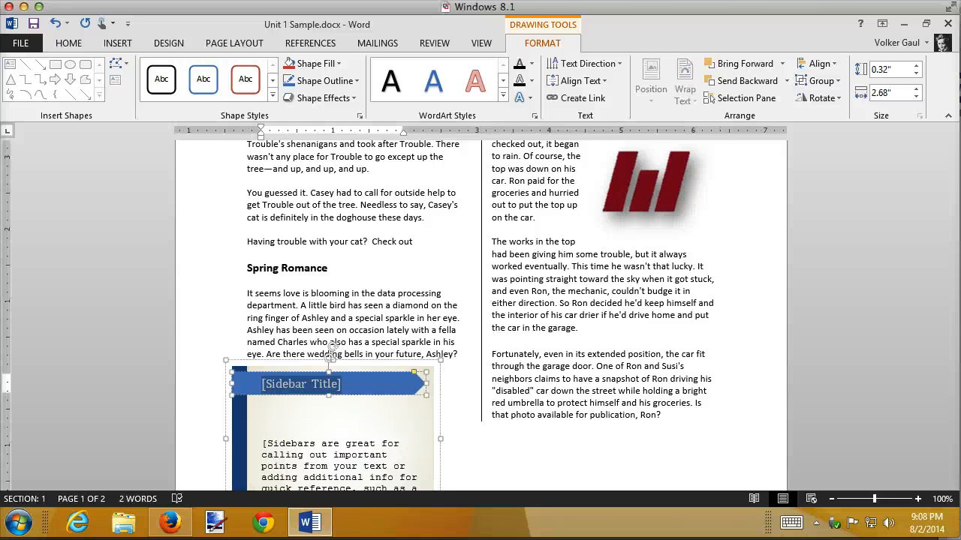
type("Hmmmmmmm....")
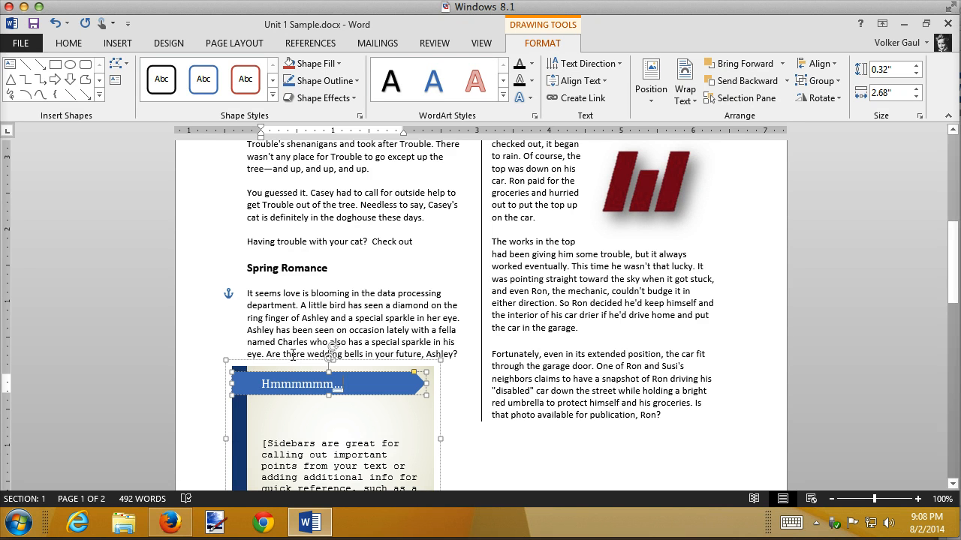
Move the Spring Romance article's last sentence, starting "Are there wedding bells", into the sidebar body in place of its placeholder text
left_click(399, 346)
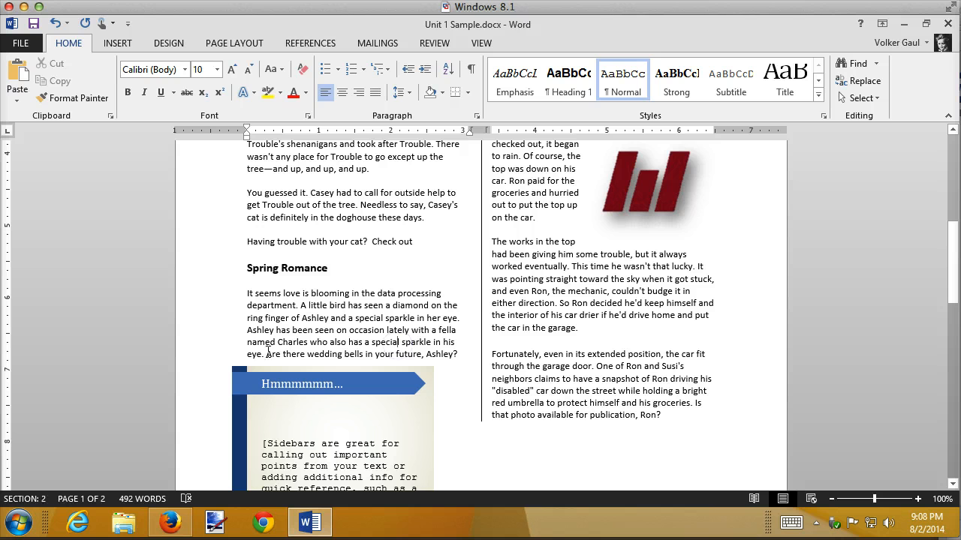
left_click_drag(267, 353, 457, 354)
key("ctrl+c")
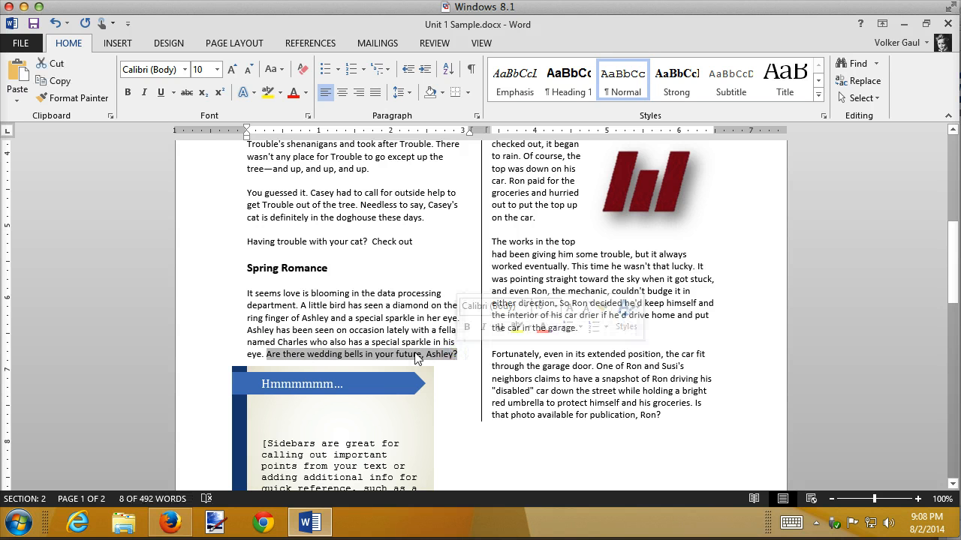
key("Delete")
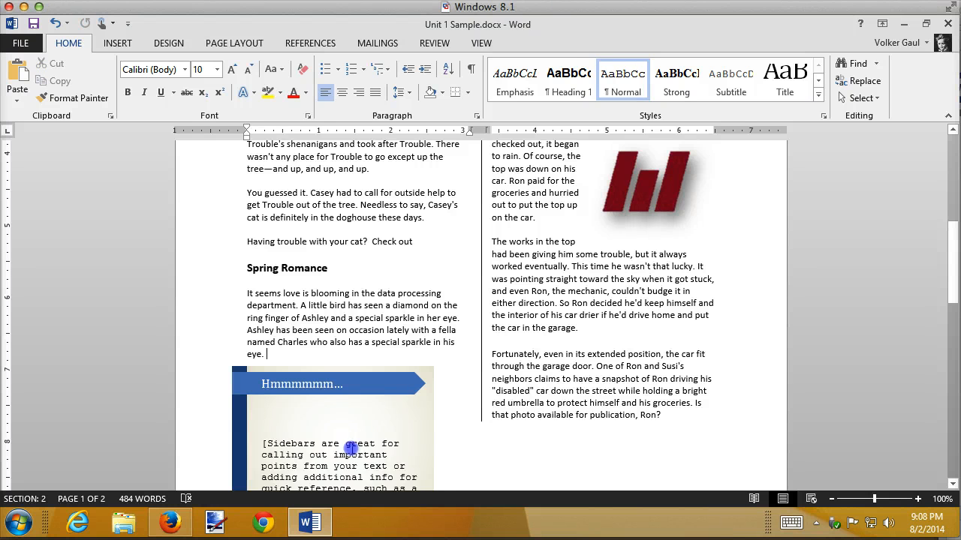
left_click(351, 448)
key("ctrl+v")
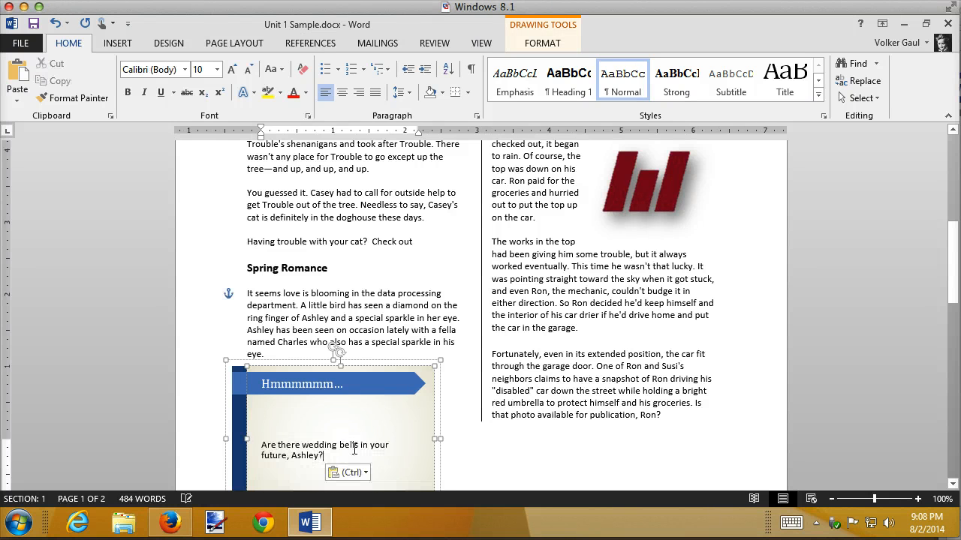
Format the sidebar's body sentence at 14 pt in the standard dark red font color, and deselect the sidebar
mouse_move(324, 455)
left_mouse_down()
mouse_move(299, 445)
mouse_move(324, 456)
left_mouse_up()
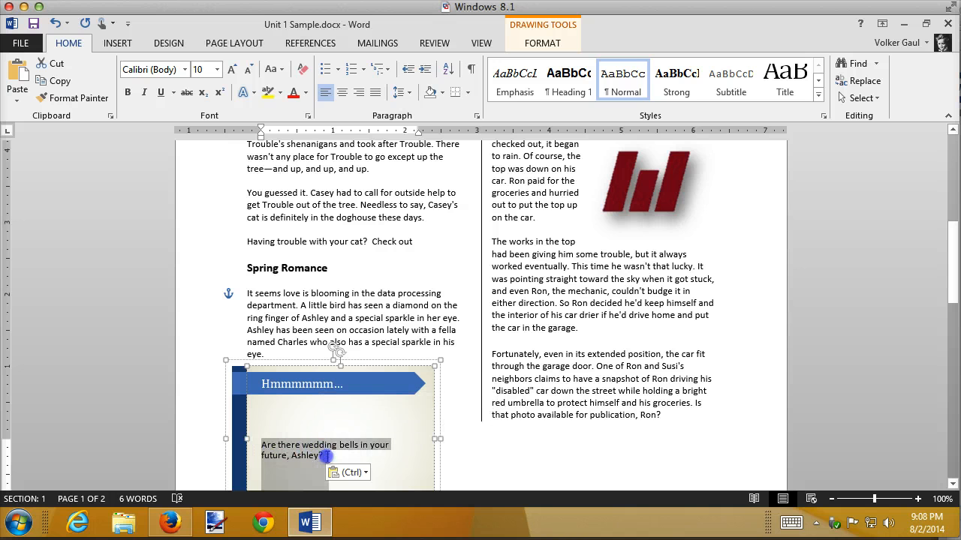
left_click(217, 69)
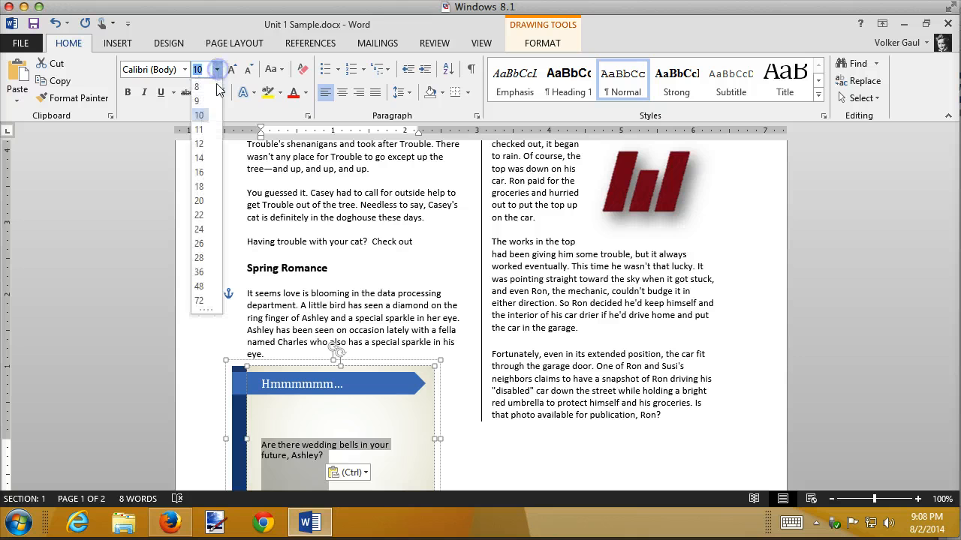
left_click(199, 158)
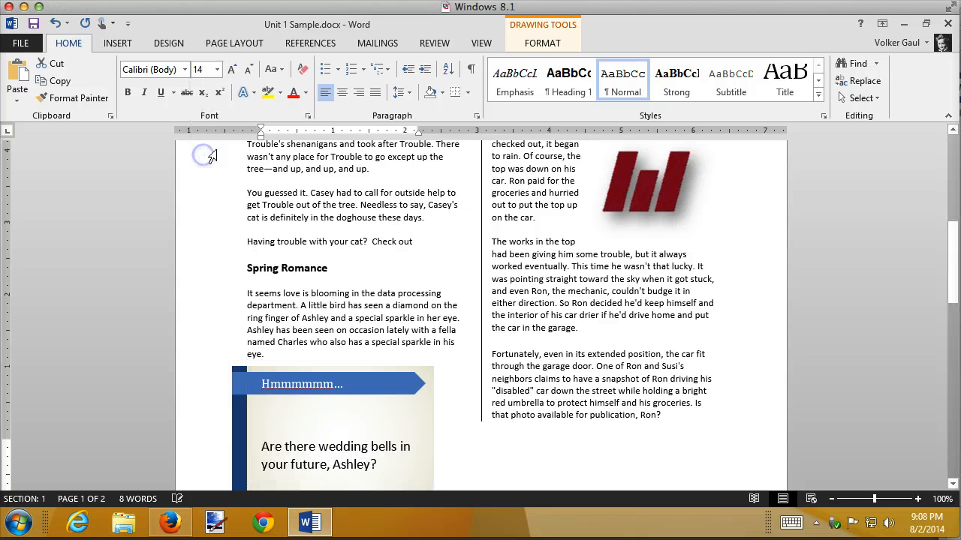
left_click(305, 95)
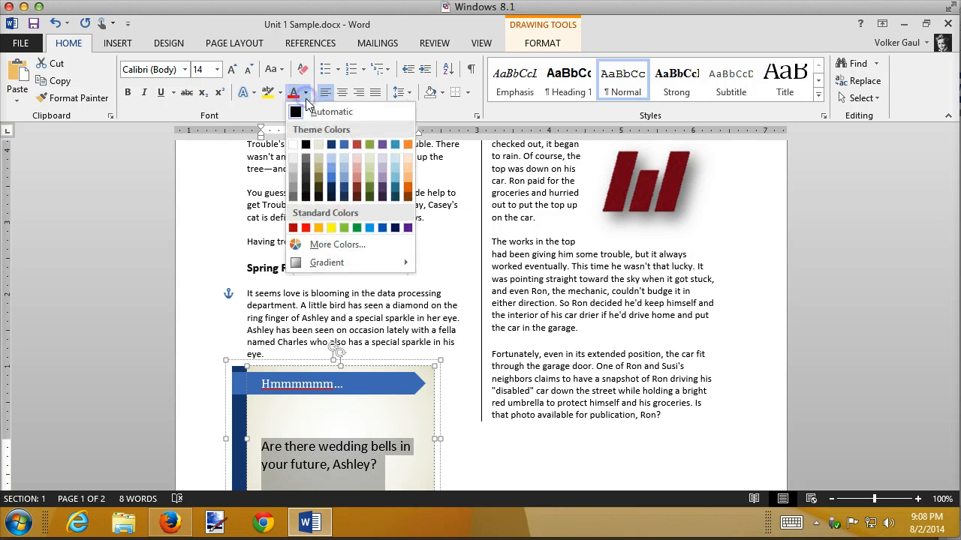
left_click(293, 228)
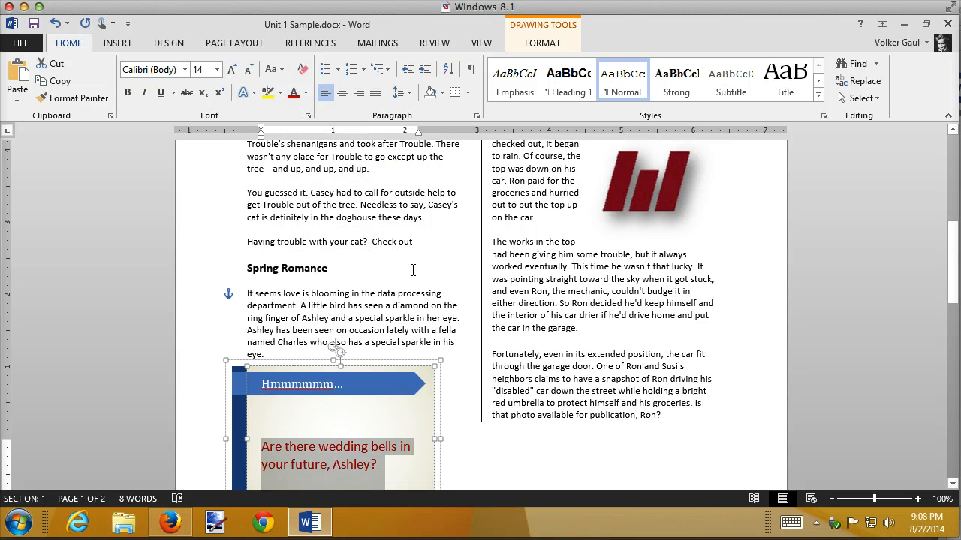
left_click(329, 305)
Draw a blank text box about 2.07" tall and 3.8" wide in the upper left part of page 2
scroll(374, 279, "down", 3)
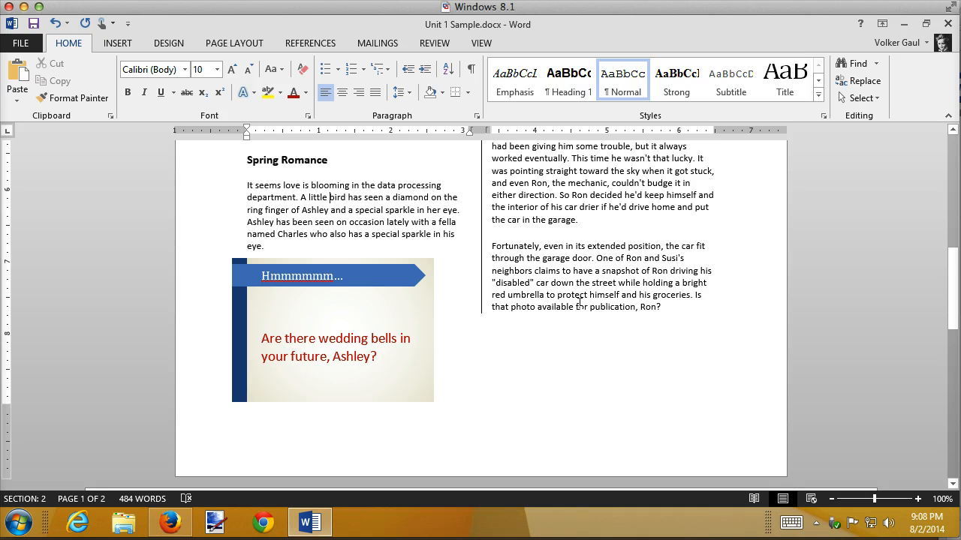
scroll(584, 309, "down", 5)
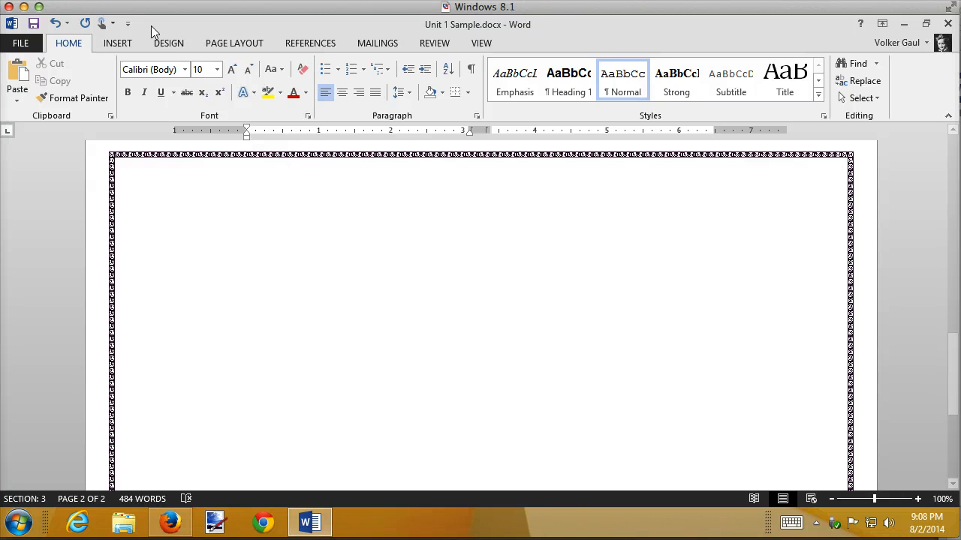
left_click(117, 43)
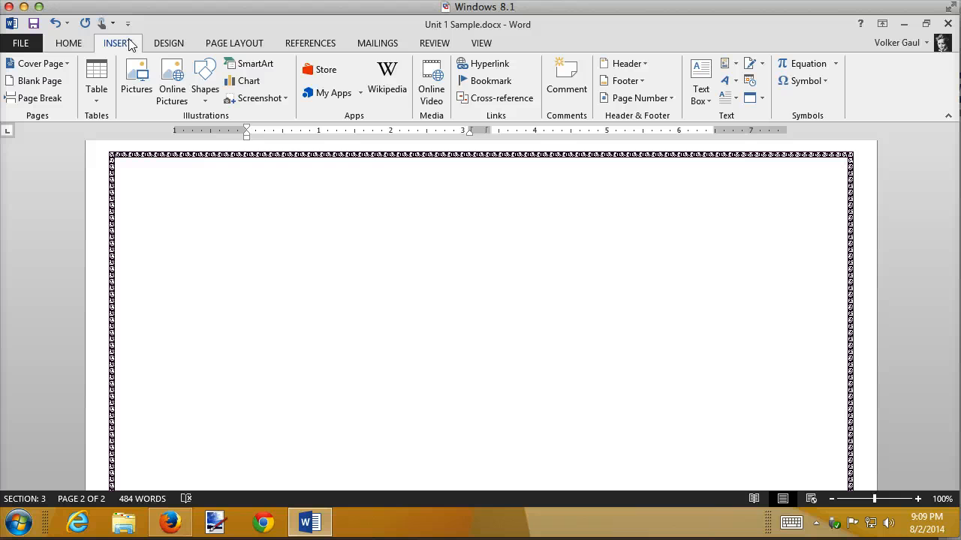
left_click(205, 87)
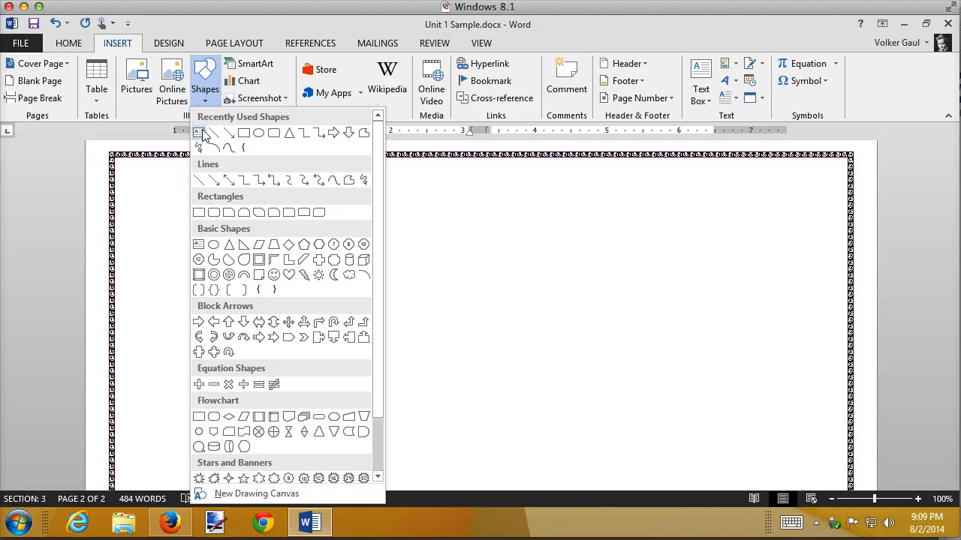
left_click(700, 69)
left_click(700, 72)
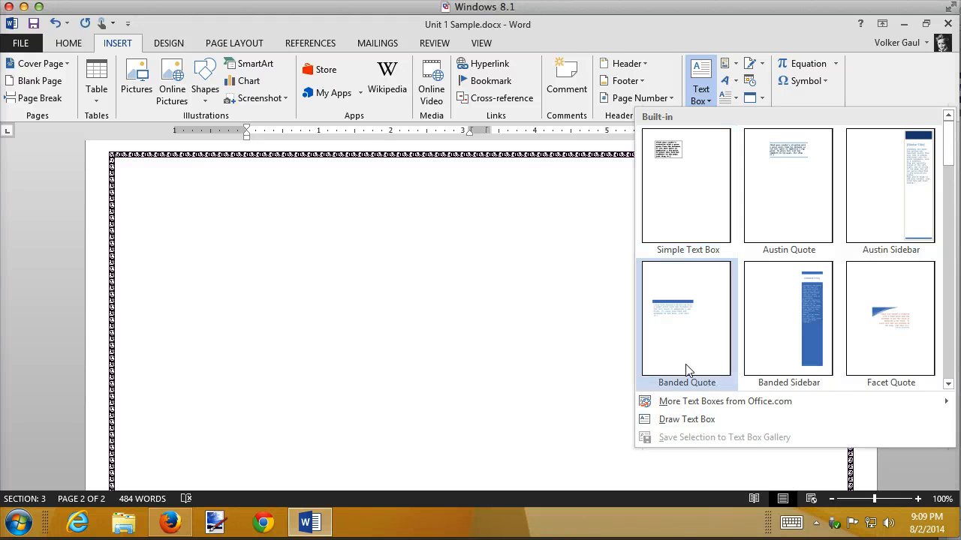
left_click(683, 420)
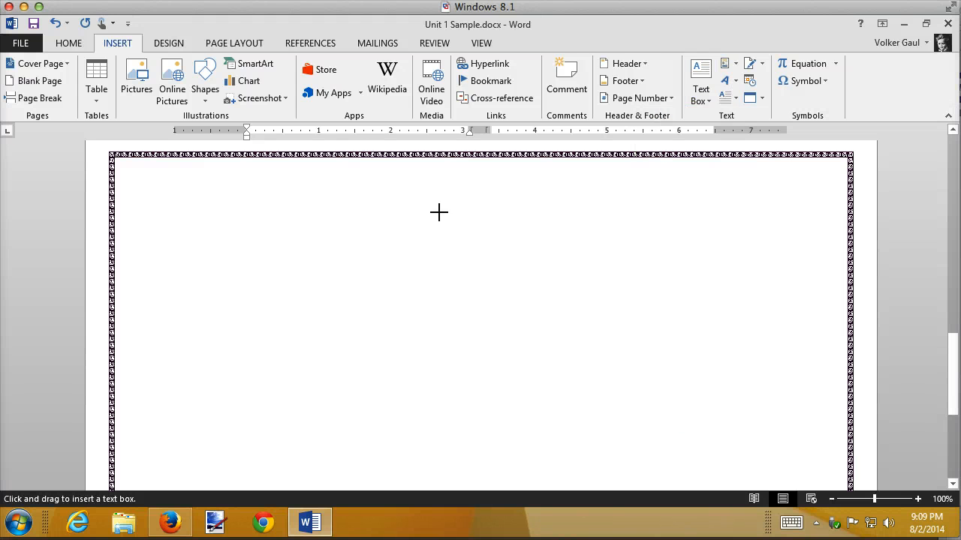
left_click_drag(217, 195, 492, 345)
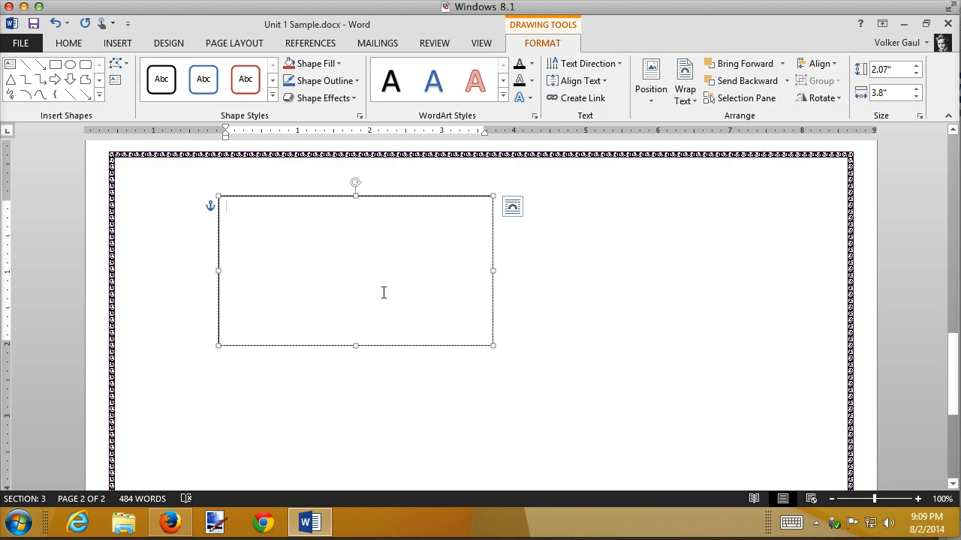
Insert a table with five columns and three rows inside the new text box
left_click(118, 43)
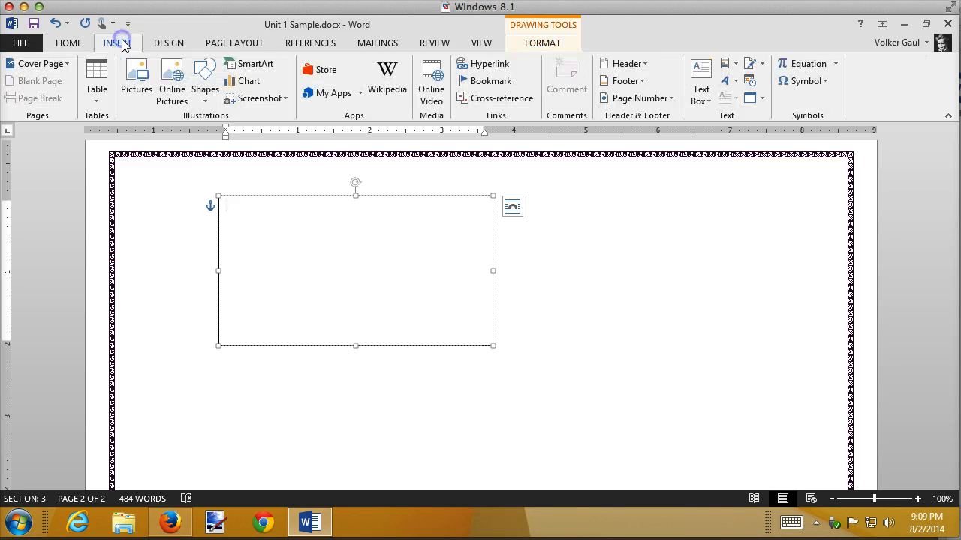
left_click(97, 84)
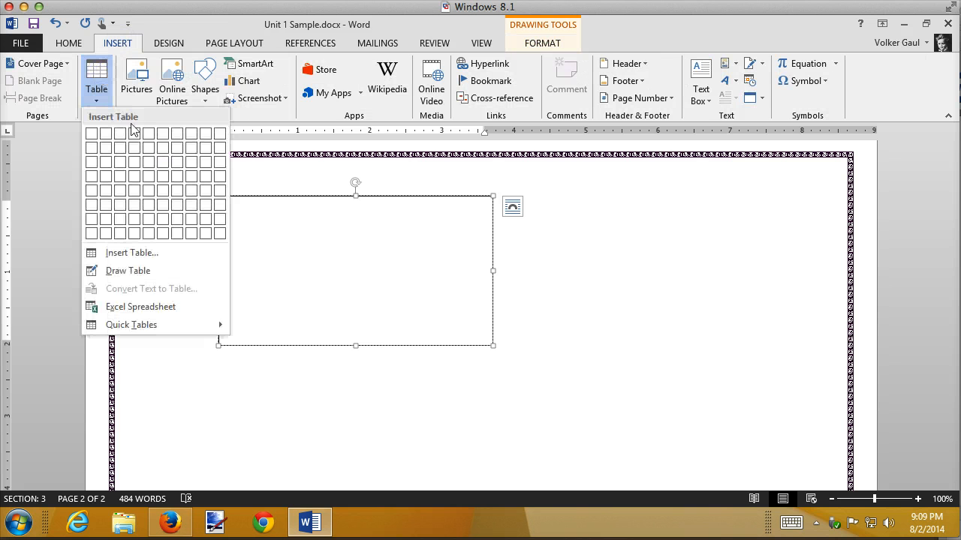
left_click(149, 166)
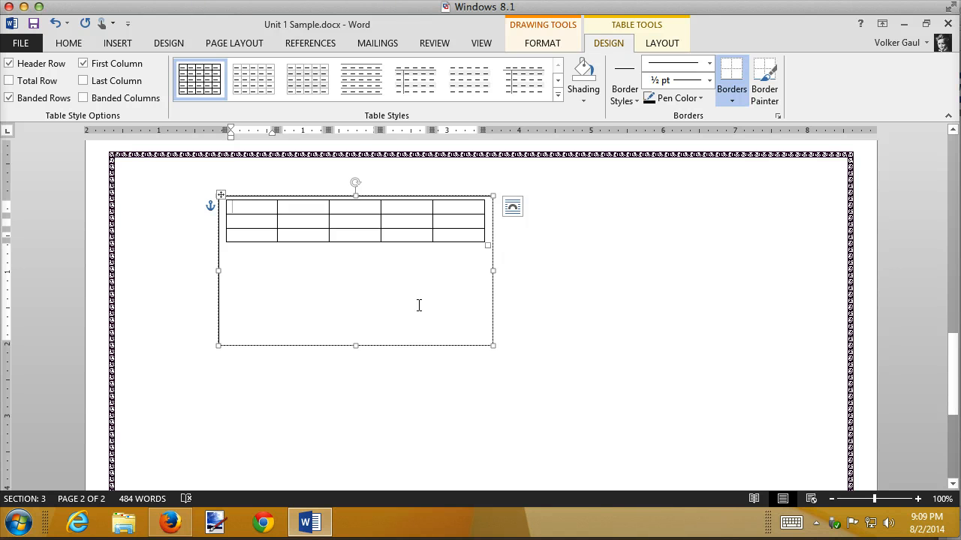
Align the text box's contents vertically to the middle and leave the text box
left_click(542, 42)
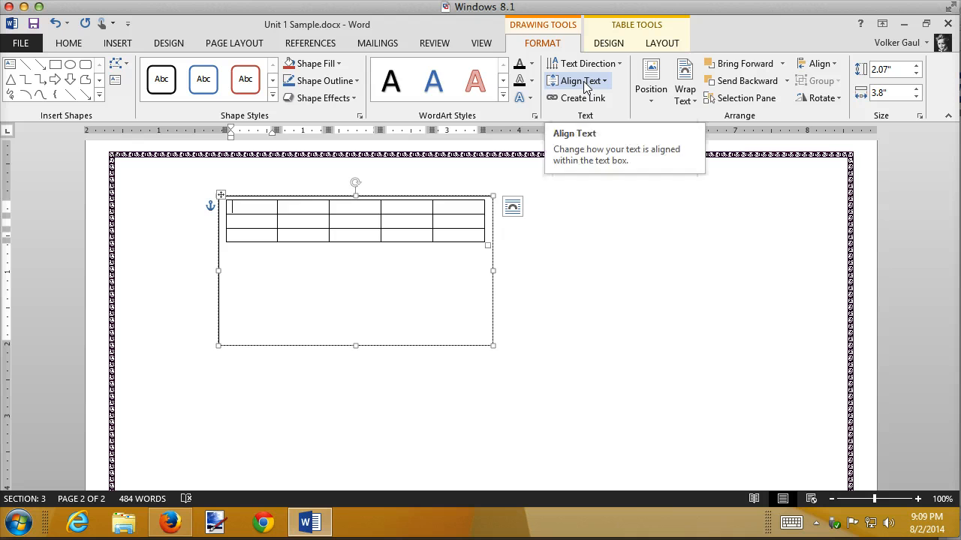
left_click(584, 82)
left_click(568, 157)
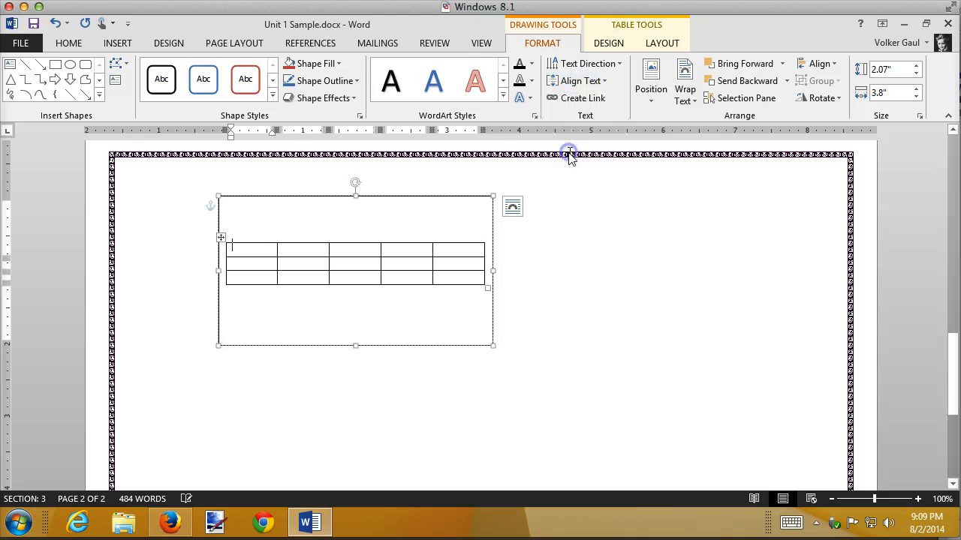
left_click(644, 295)
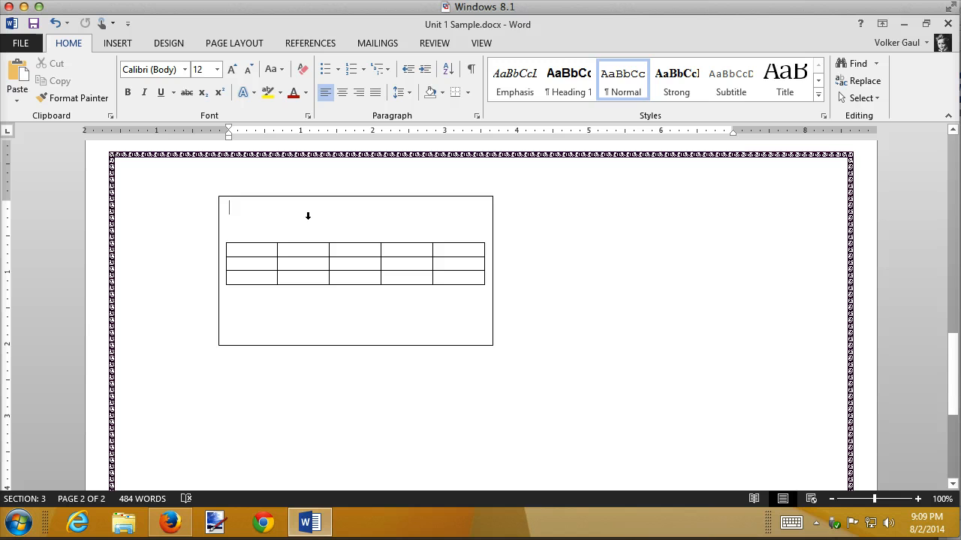
Insert WordArt in the white fill, red outline style above the table, enter the first name as its text, and deselect it
left_click(113, 43)
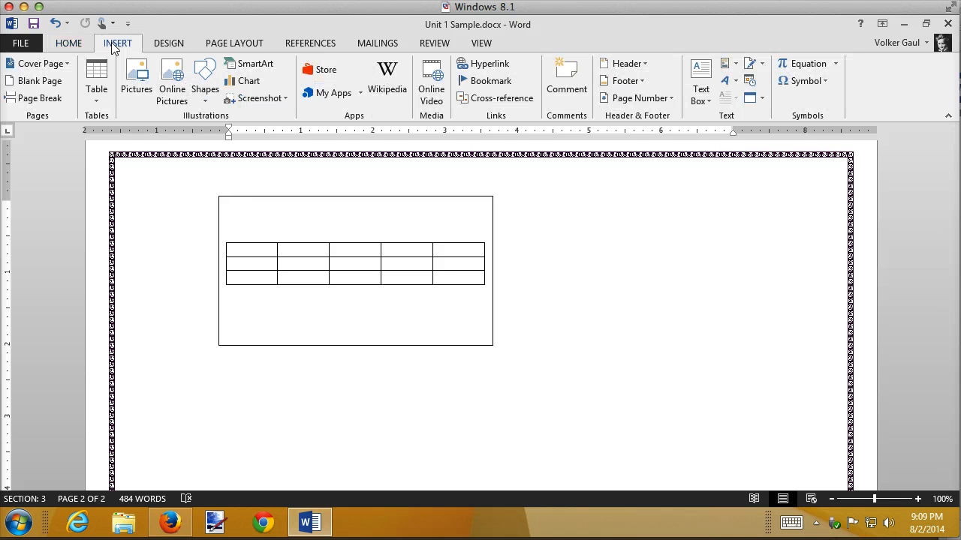
left_click(734, 83)
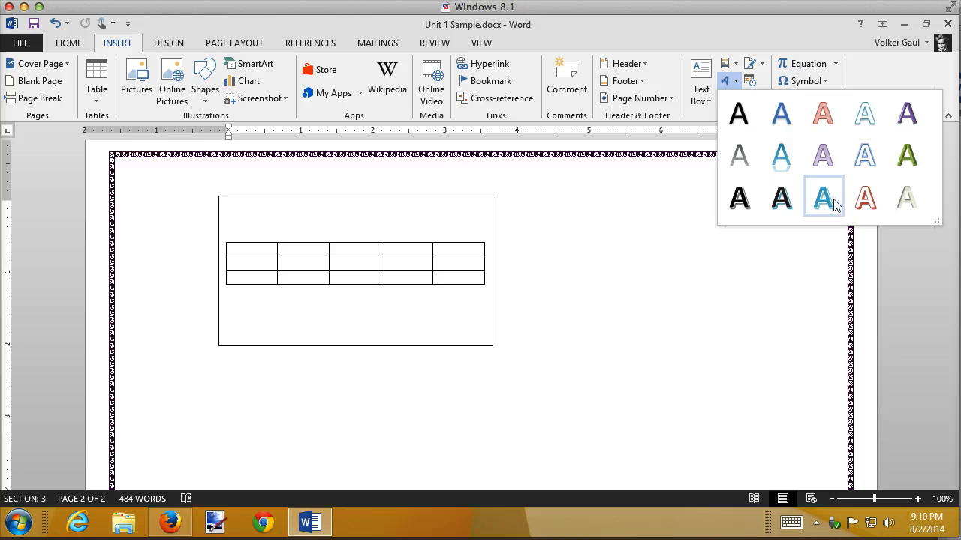
left_click(865, 198)
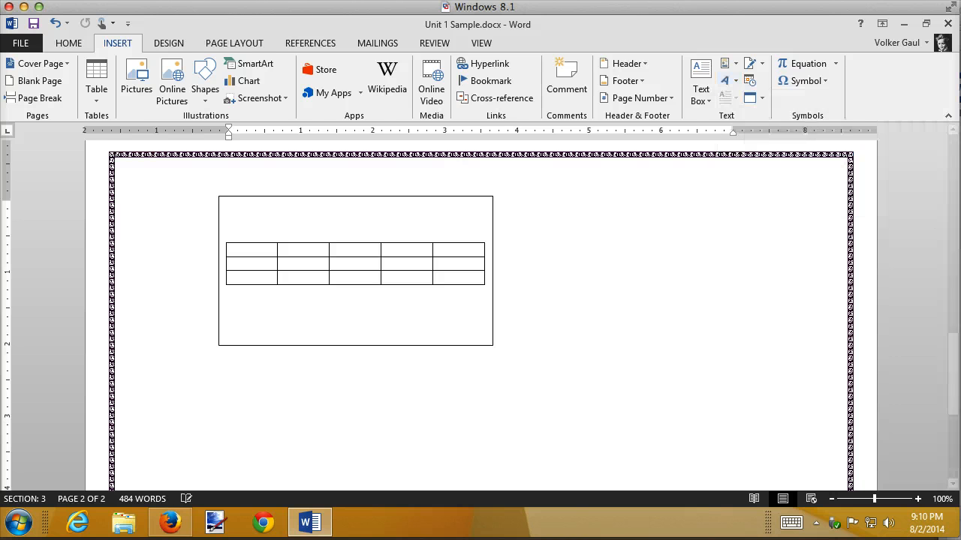
type("Vlker")
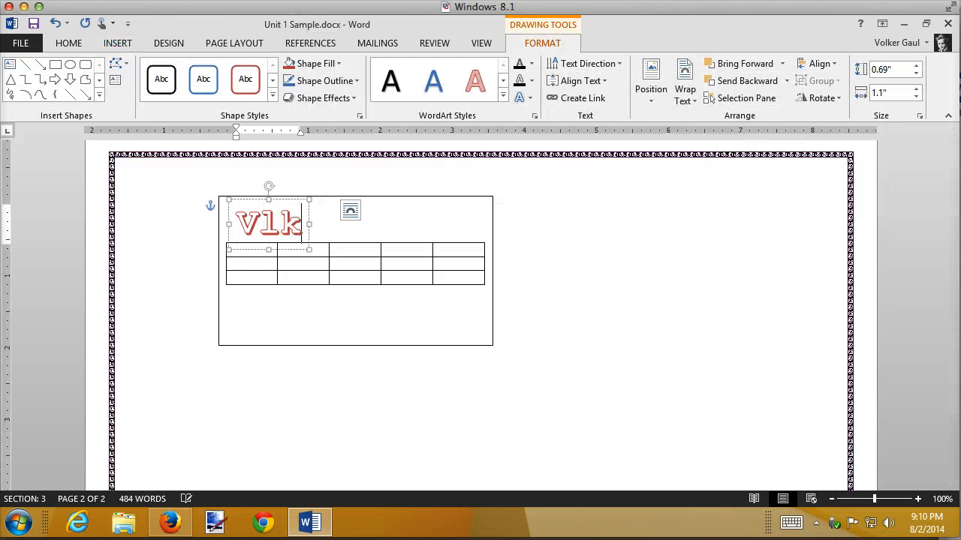
key("BackSpace")
key("BackSpace")
key("BackSpace")
key("BackSpace")
type("olker")
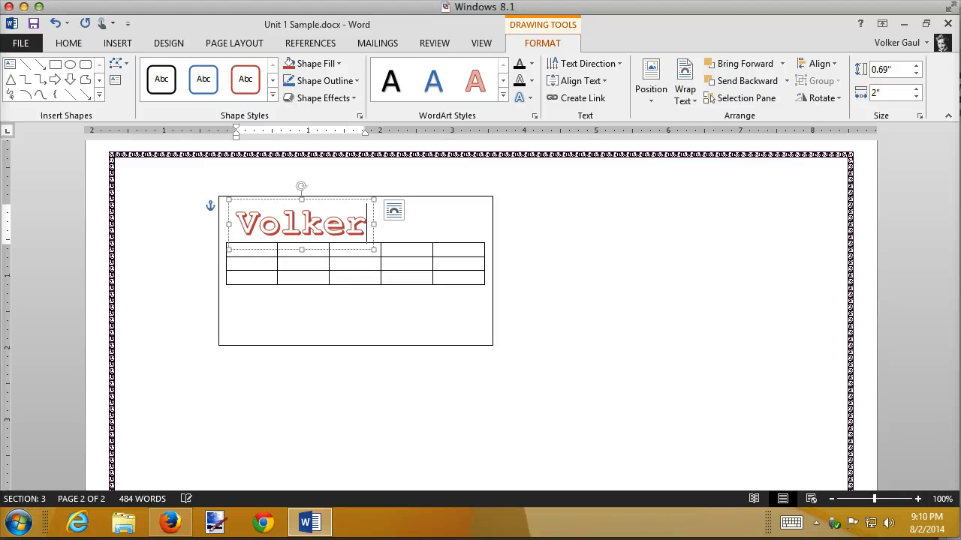
left_click(658, 218)
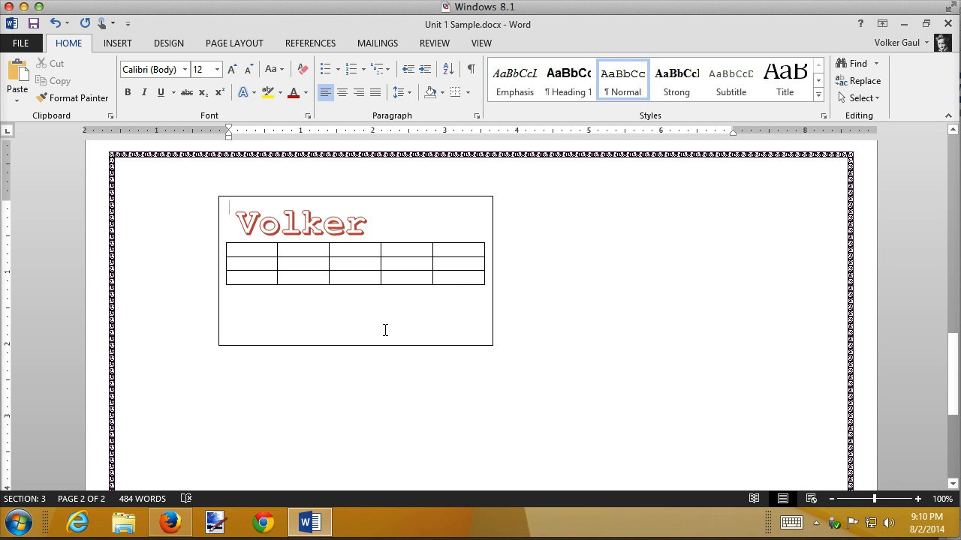
Move the text box containing the table about 2" right and down, leaving the WordArt in place
left_click(390, 199)
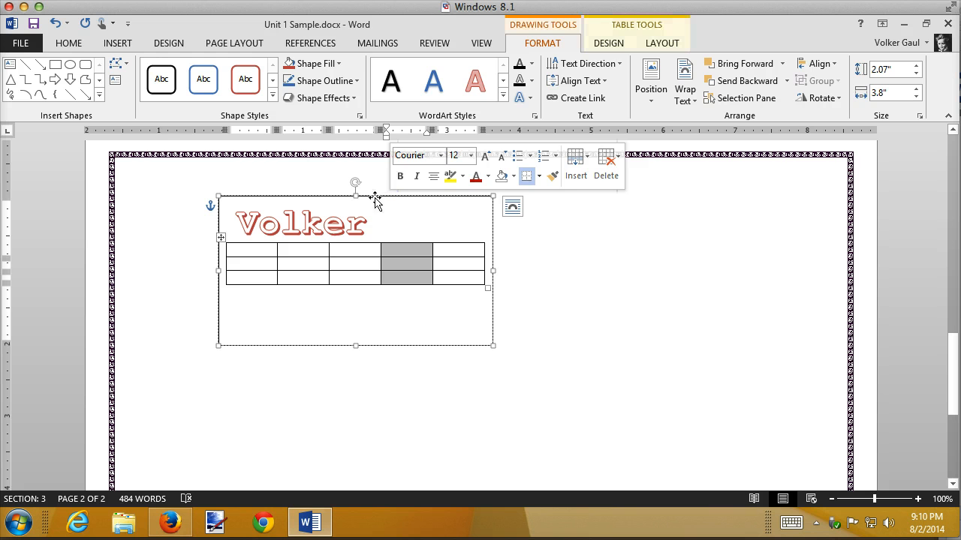
left_click(375, 197)
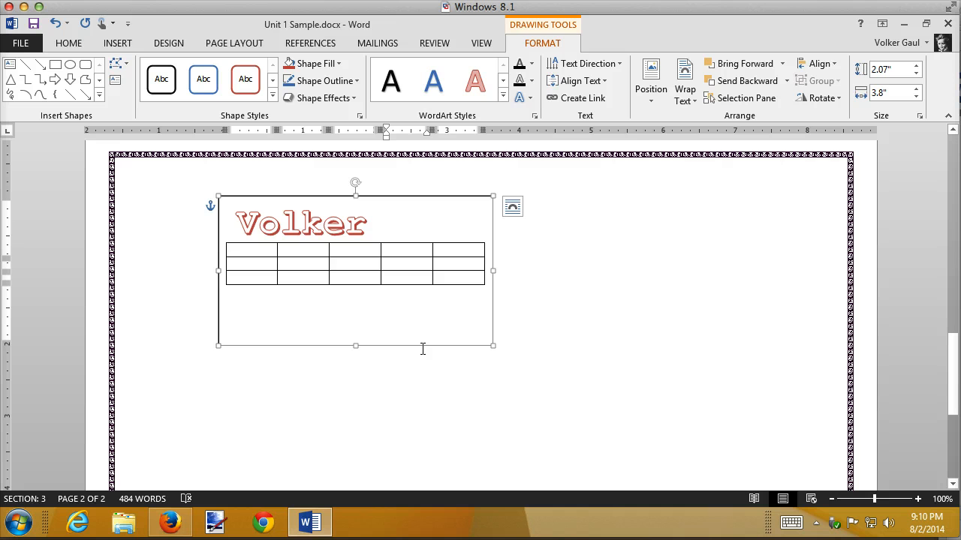
left_click_drag(423, 349, 569, 400)
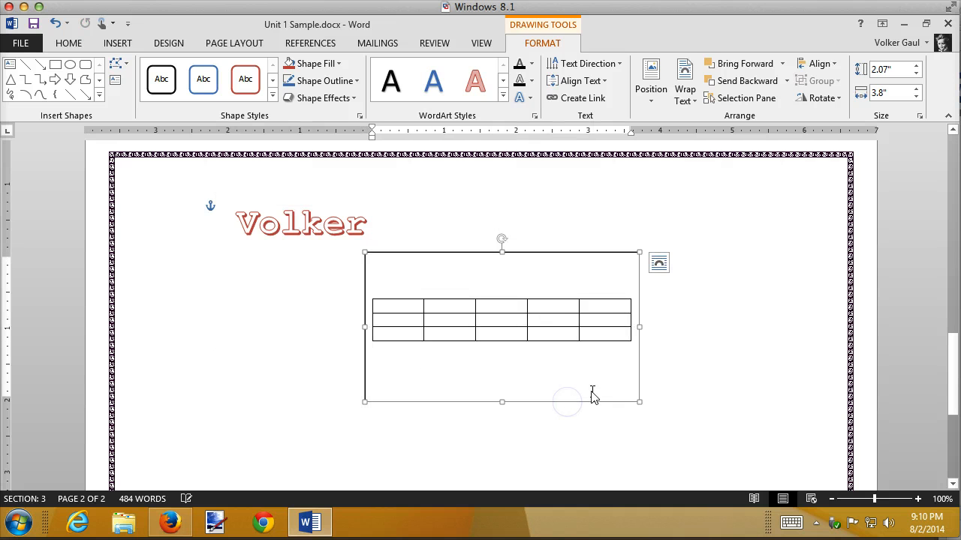
Select the whole WordArt object and cut it from page 2
left_click(300, 225)
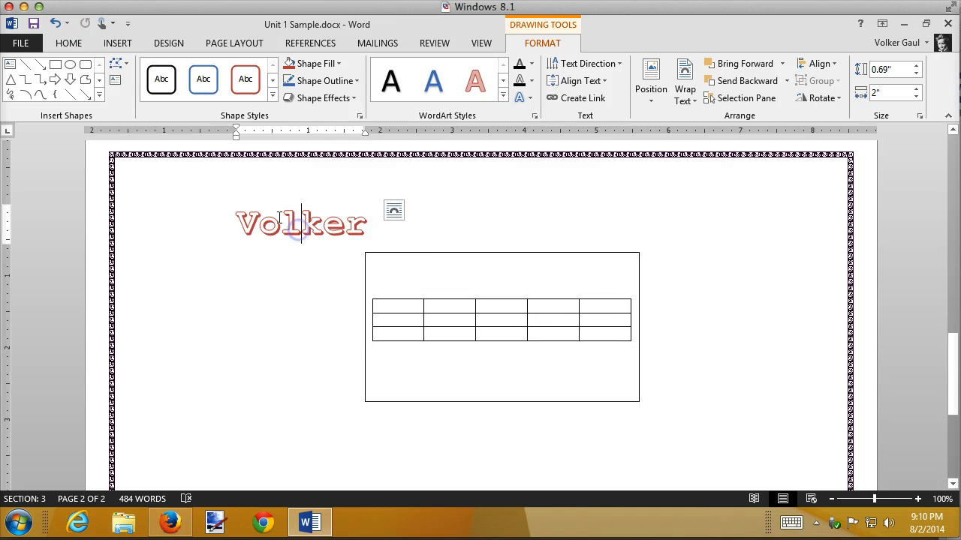
left_click(214, 215)
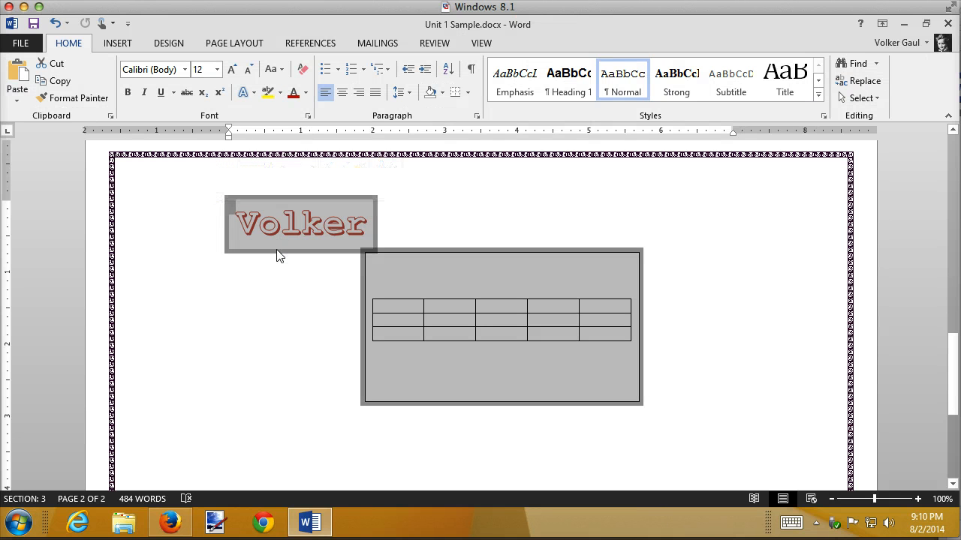
left_click(217, 287)
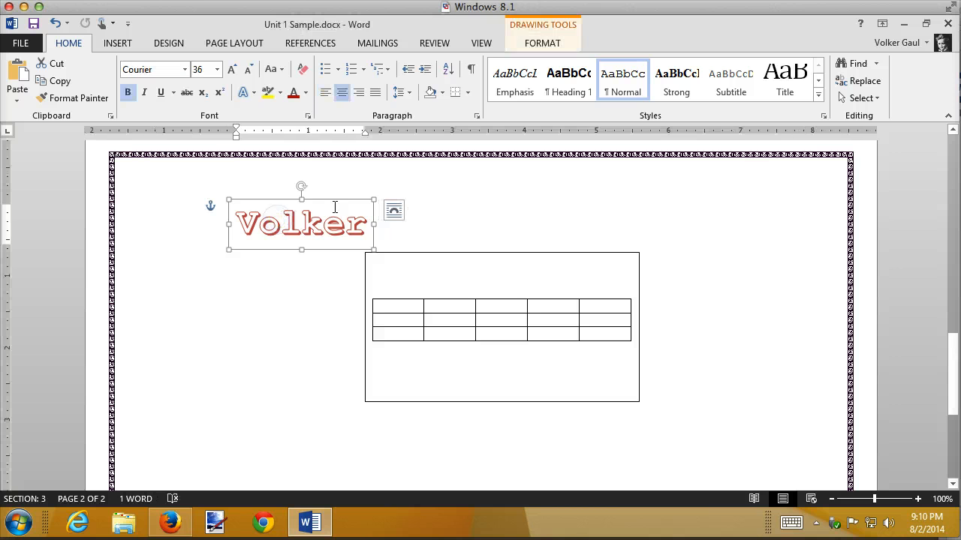
left_click(528, 208)
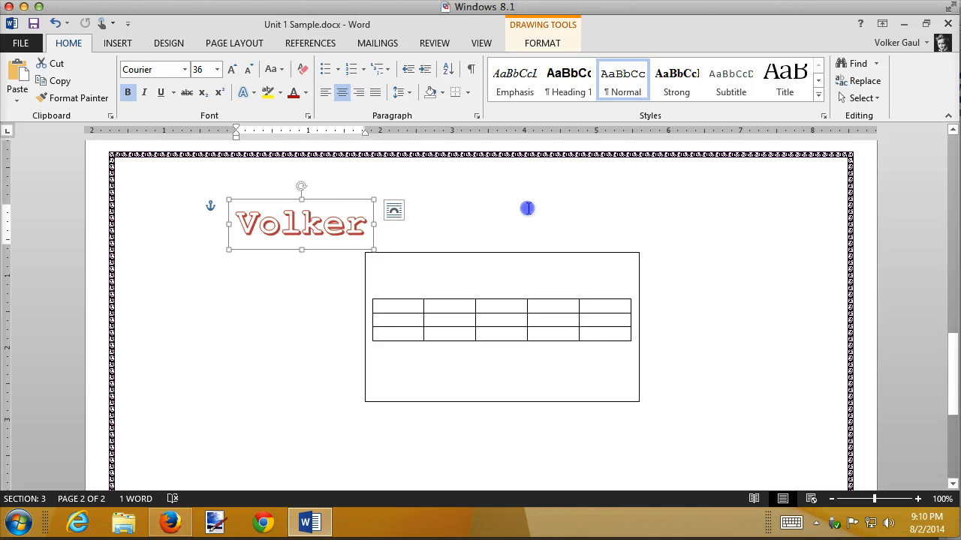
left_click(340, 210)
left_click(339, 201)
key("Delete")
Try to paste the cut WordArt inside the text box with the table's first column selected, and undo the paste
left_click(379, 262)
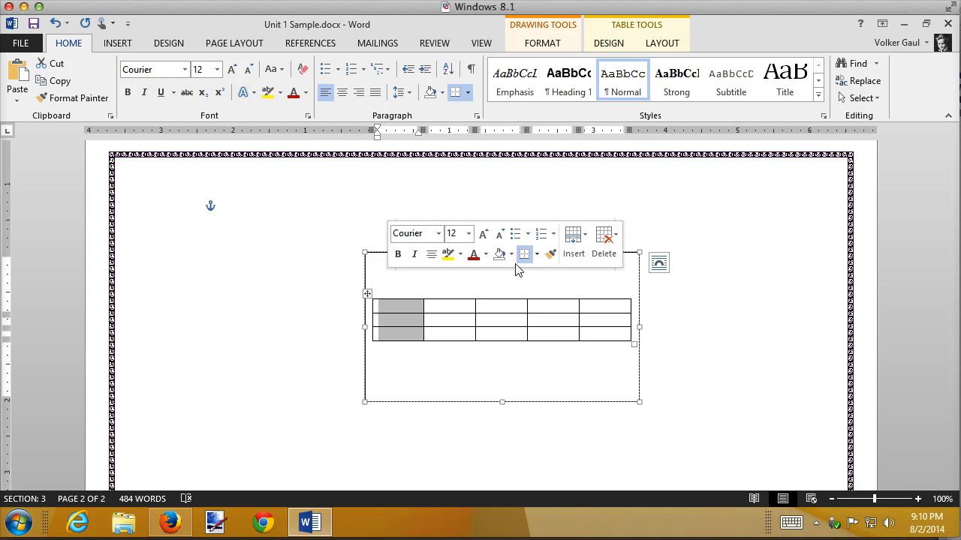
left_click(516, 270)
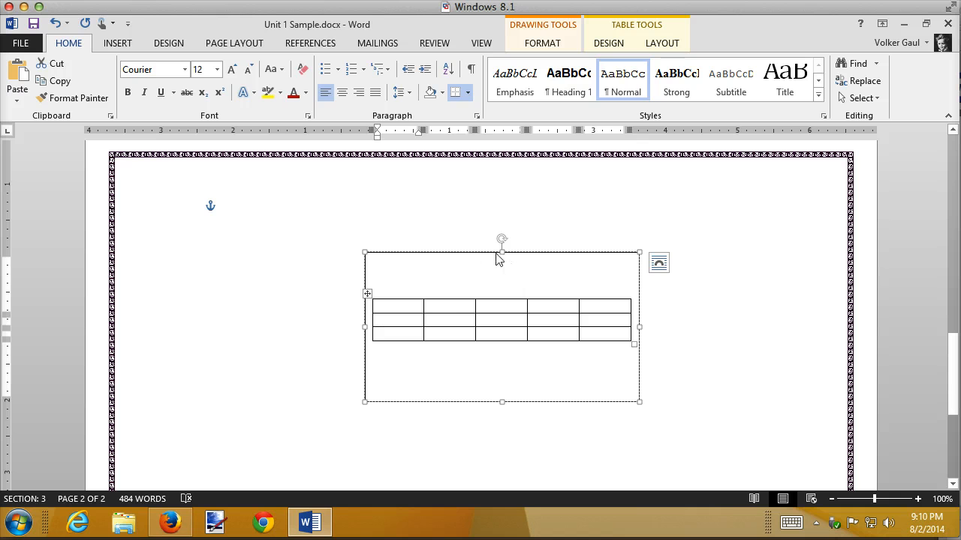
key("ctrl+v")
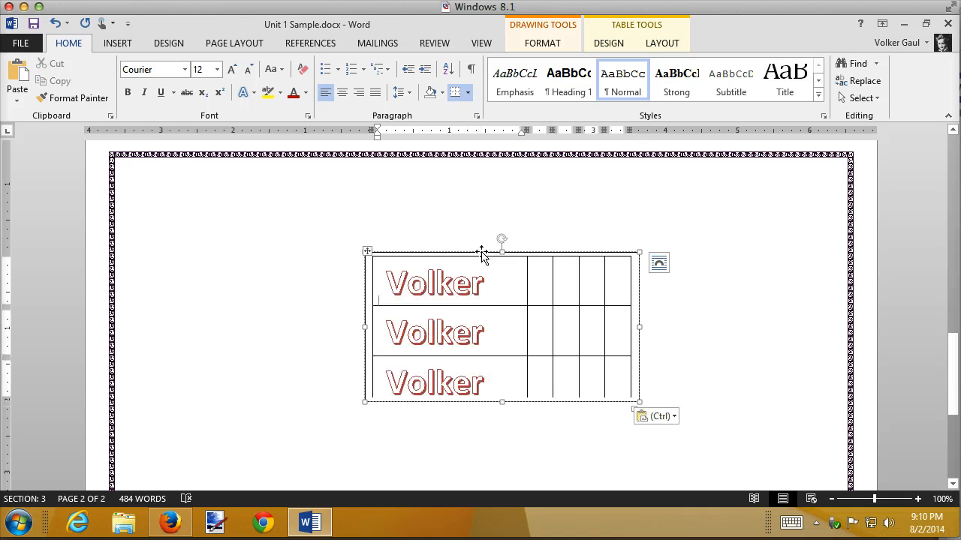
key("ctrl+z")
Try to place the insertion point in the text box's blank area outside the table
left_click(464, 267)
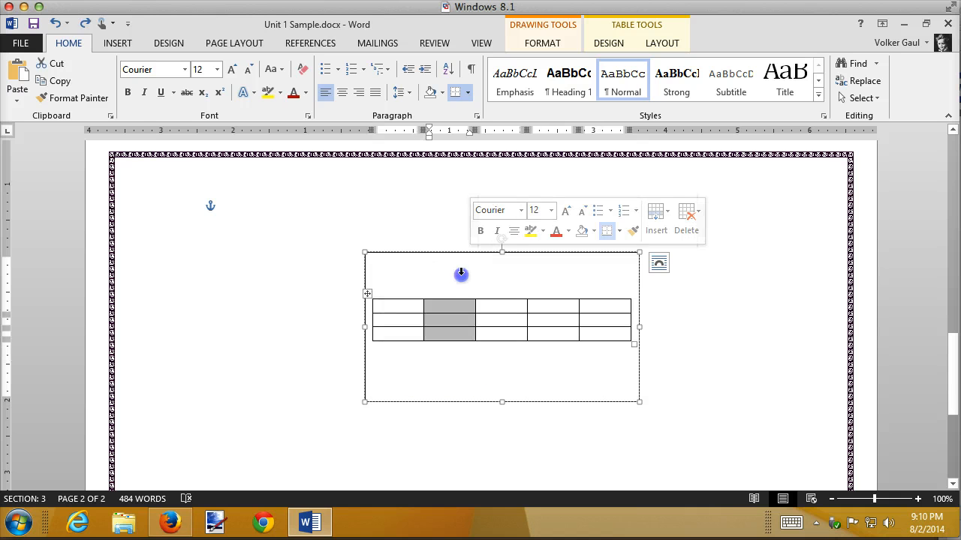
left_click(413, 293)
left_click(392, 371)
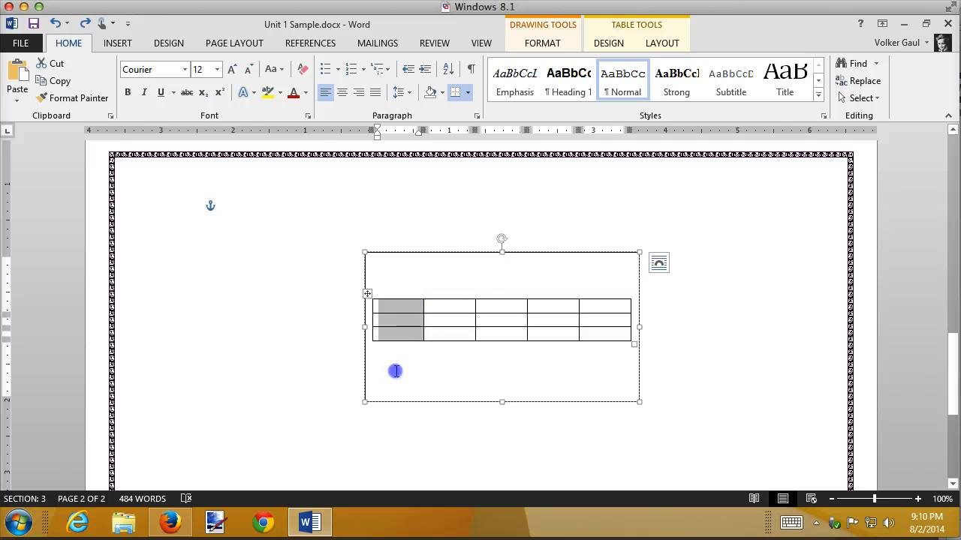
left_click(419, 273)
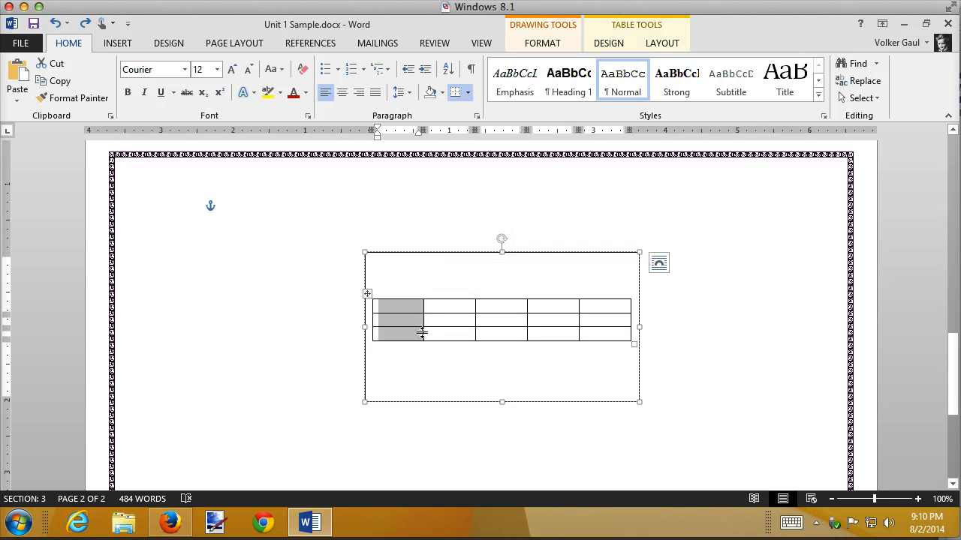